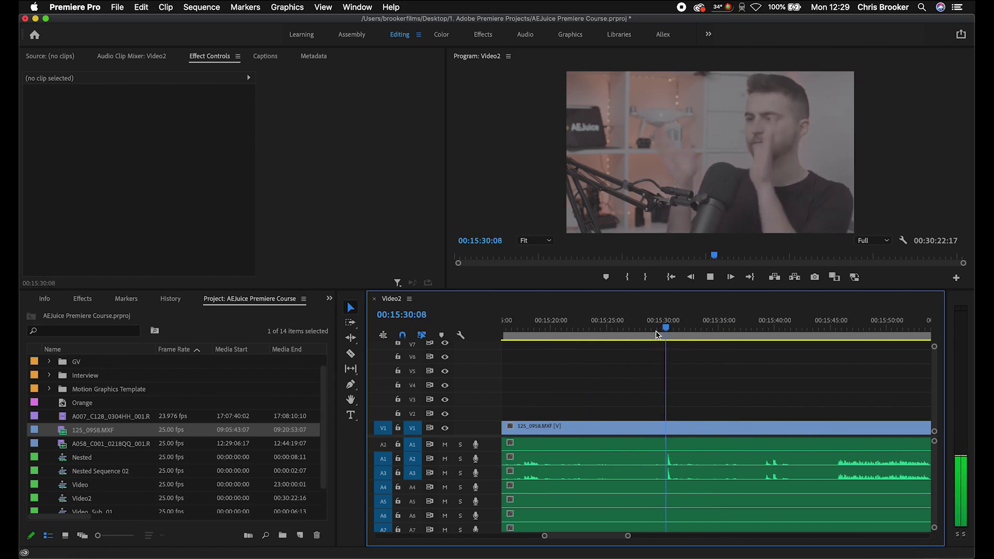
Cut the close-up 125_0958.MXF clip at its clap, 00:15:30:15
key(space)
click(656, 335)
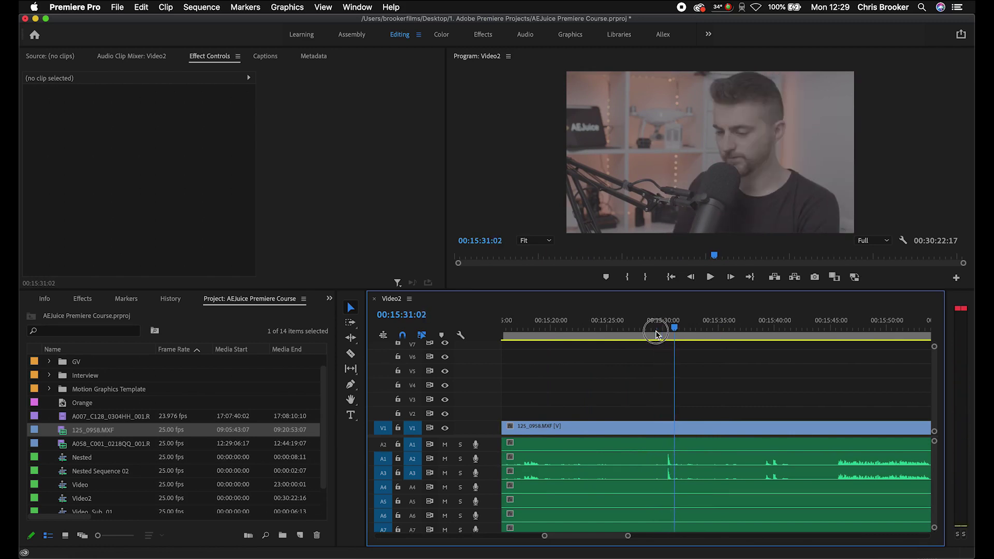
key(space)
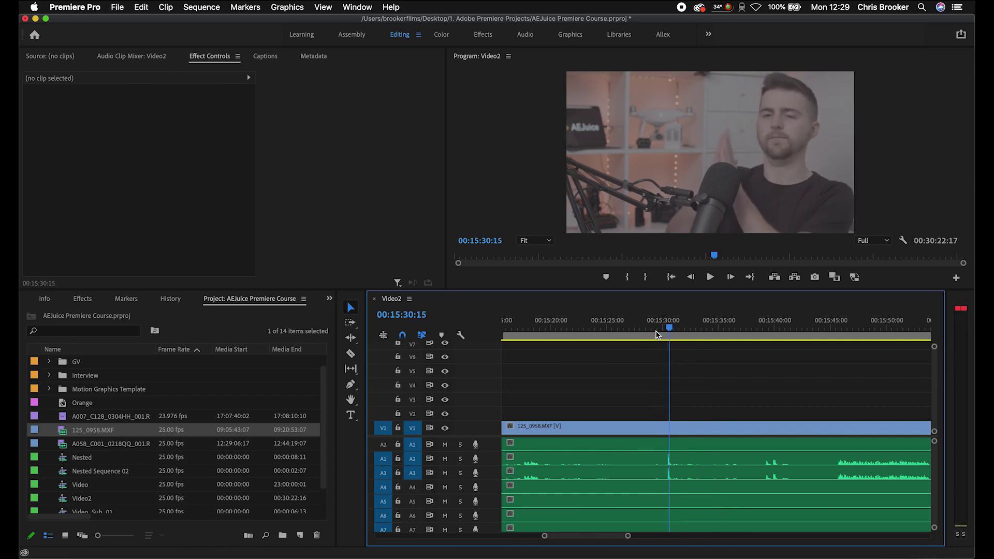
key(=)
click(702, 433)
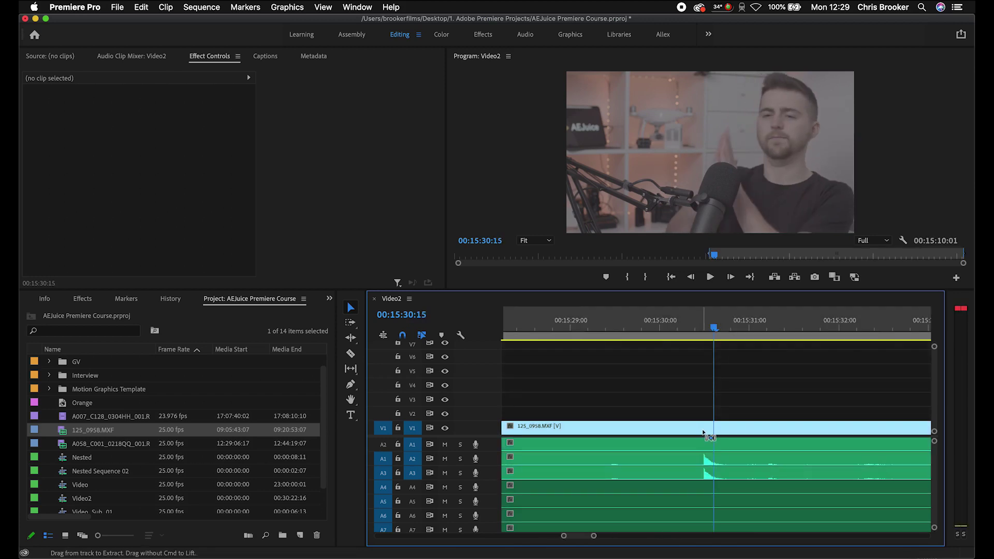
key(c)
click(705, 427)
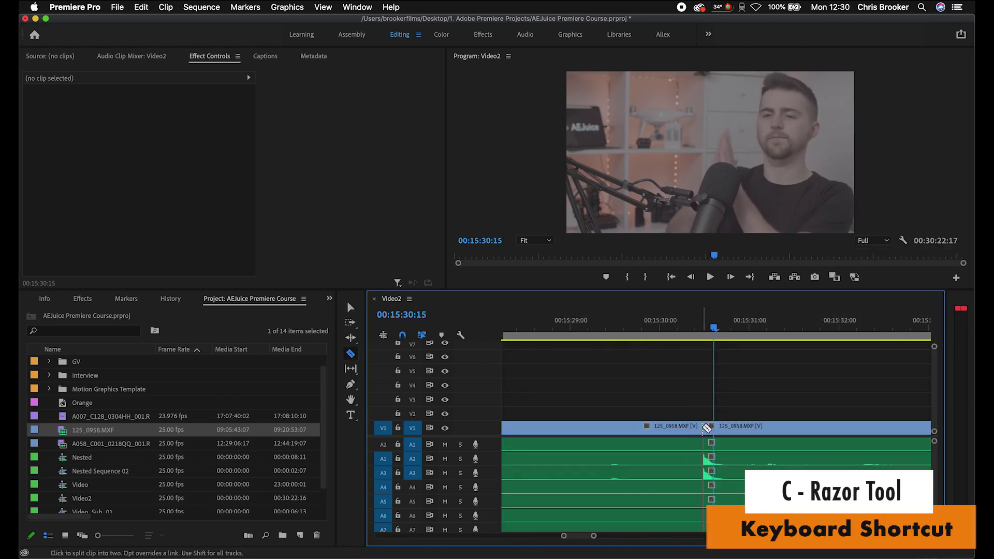
key(v)
key(minus)
key(minus)
key(minus)
key(minus)
key(minus)
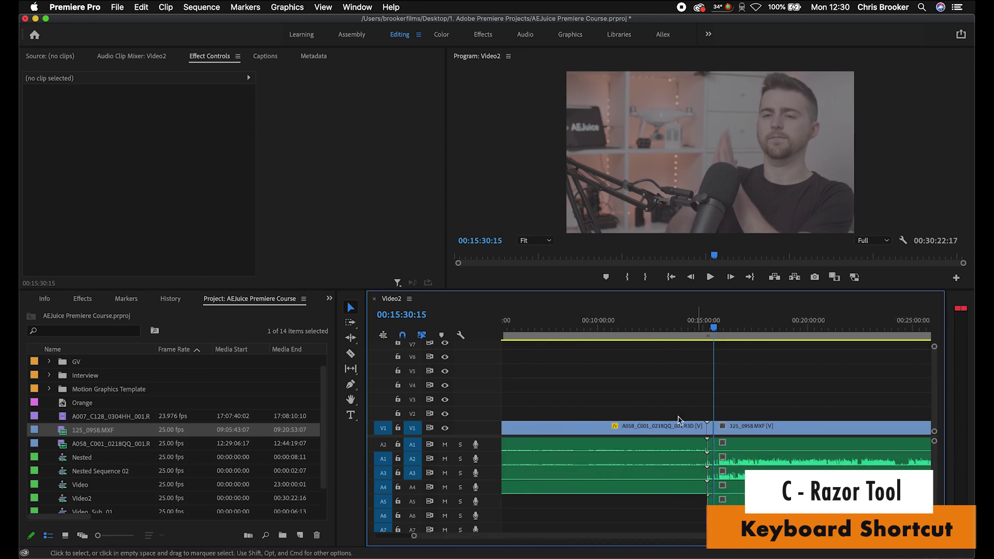
Cut the wide A058 clip at its clap (00:00:18:13) and drag the close-up over it
key(equal)
key(Home)
key(equal)
key(equal)
key(equal)
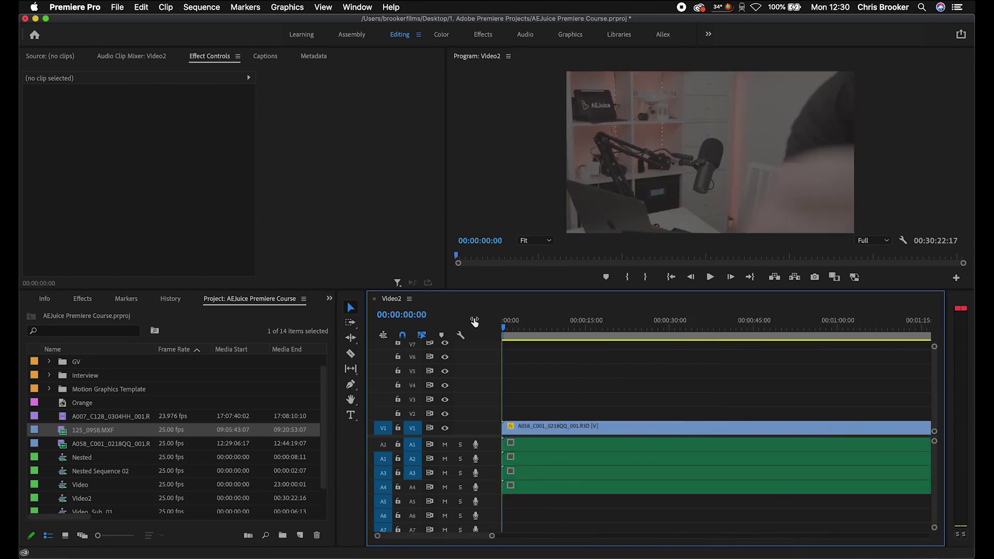
key(equal)
drag(705, 334, 728, 335)
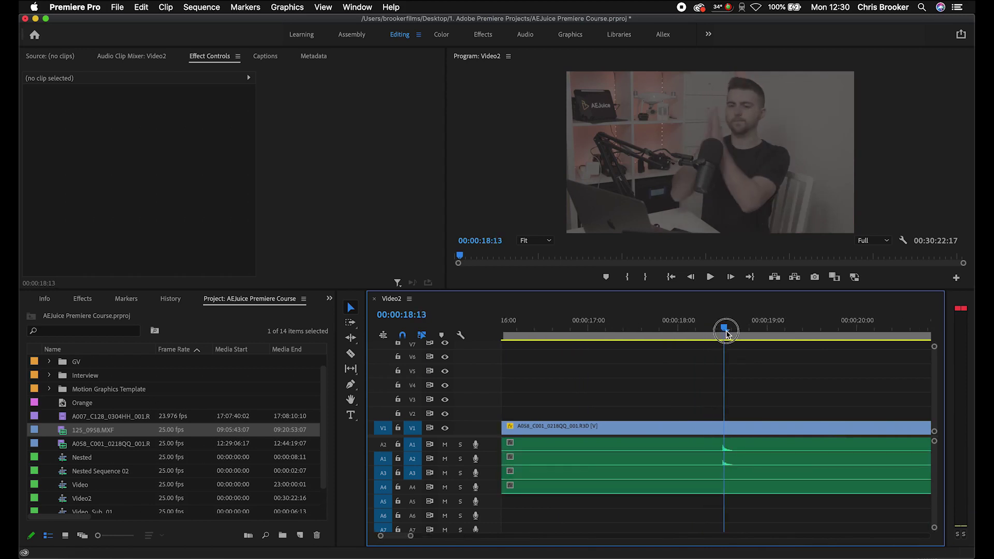
key(super+k)
click(694, 432)
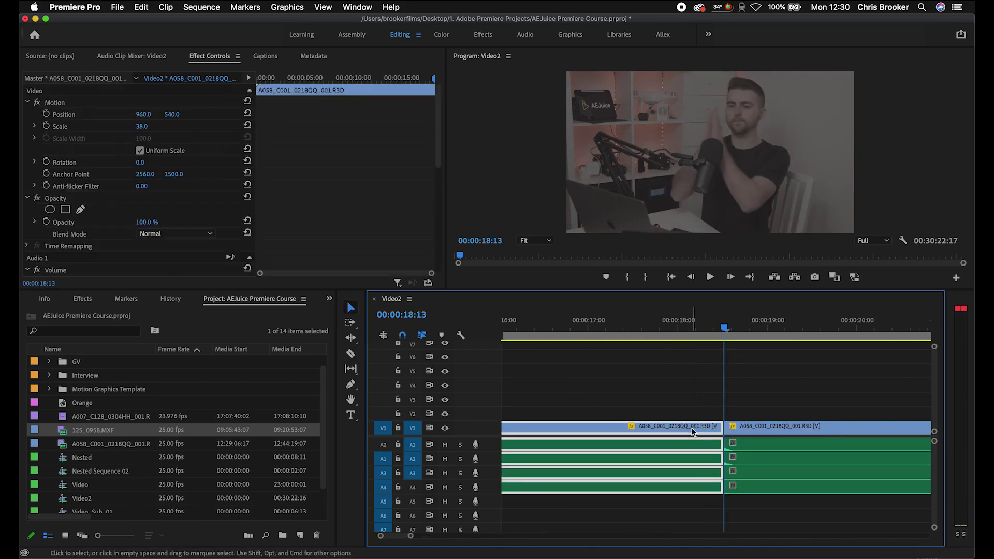
key(minus)
key(minus)
key(minus)
key(minus)
key(minus)
key(minus)
key(super+shift+a)
key(minus)
key(minus)
key(minus)
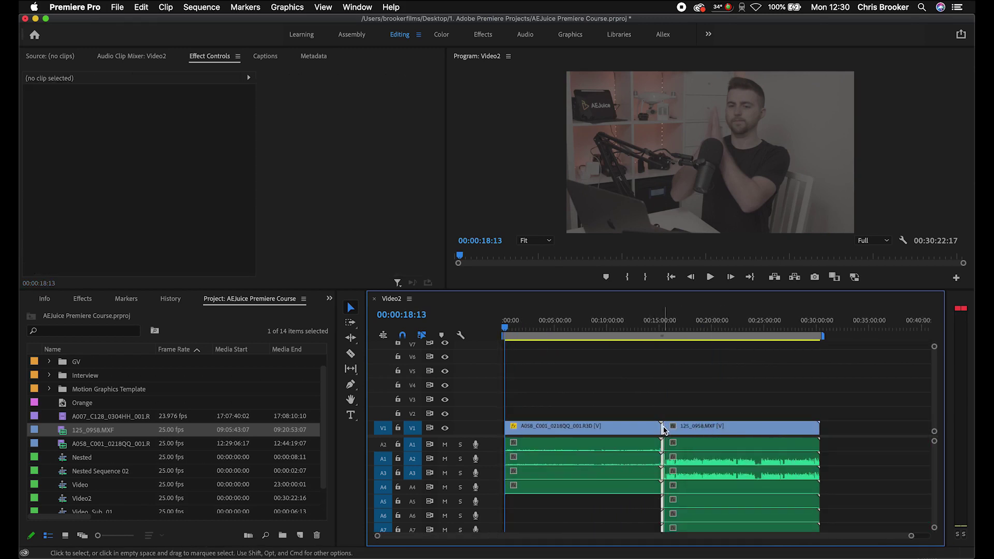
drag(696, 426, 540, 419)
Unlink both clips' video from their audio
key(Escape)
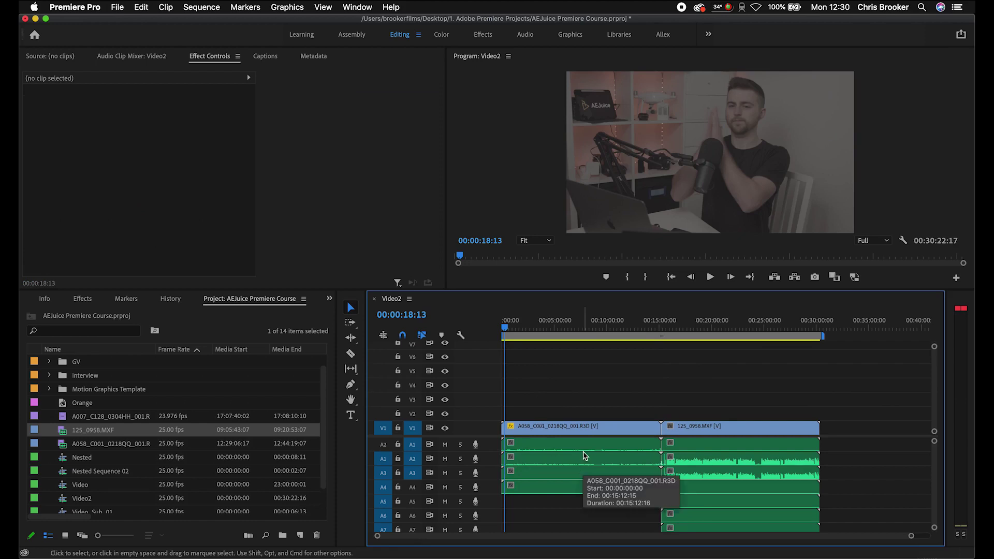
click(717, 444)
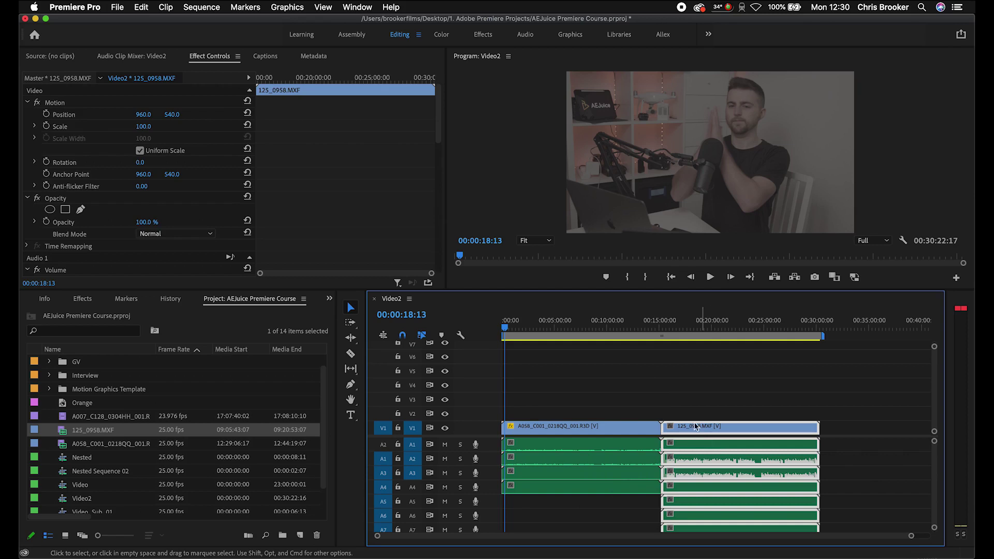
drag(730, 406, 593, 476)
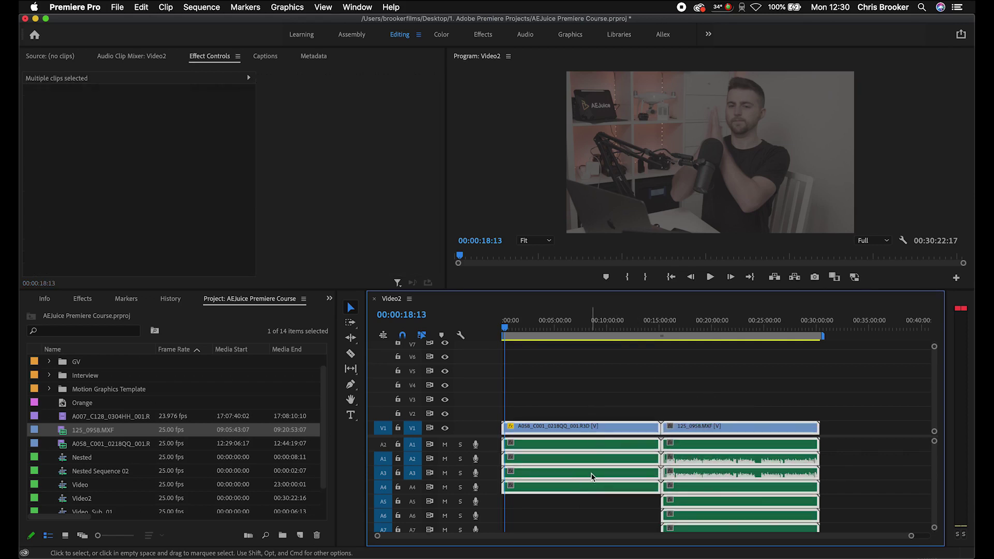
right_click(593, 476)
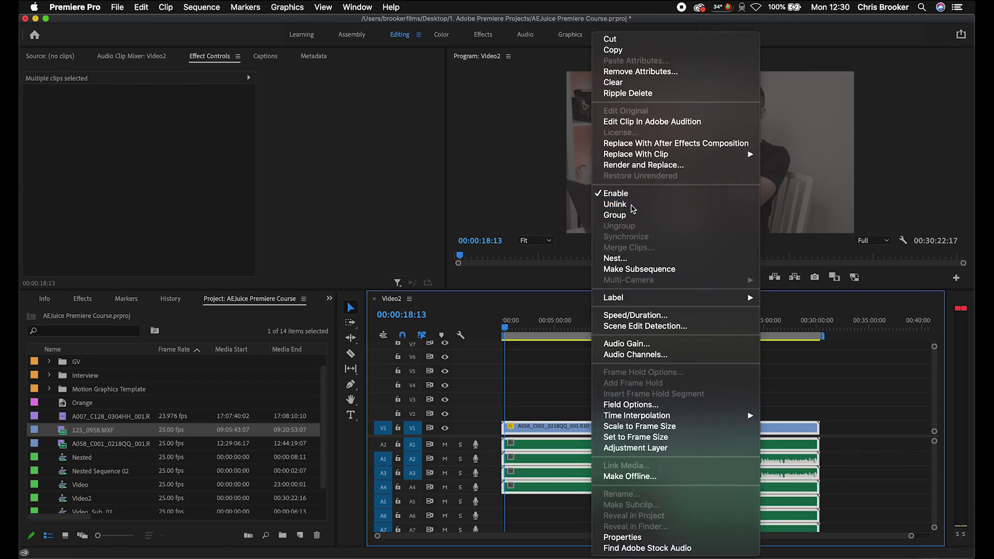
click(606, 449)
Delete the wide A058 clip's extra A2–A4 audio, keeping only A1
click(615, 449)
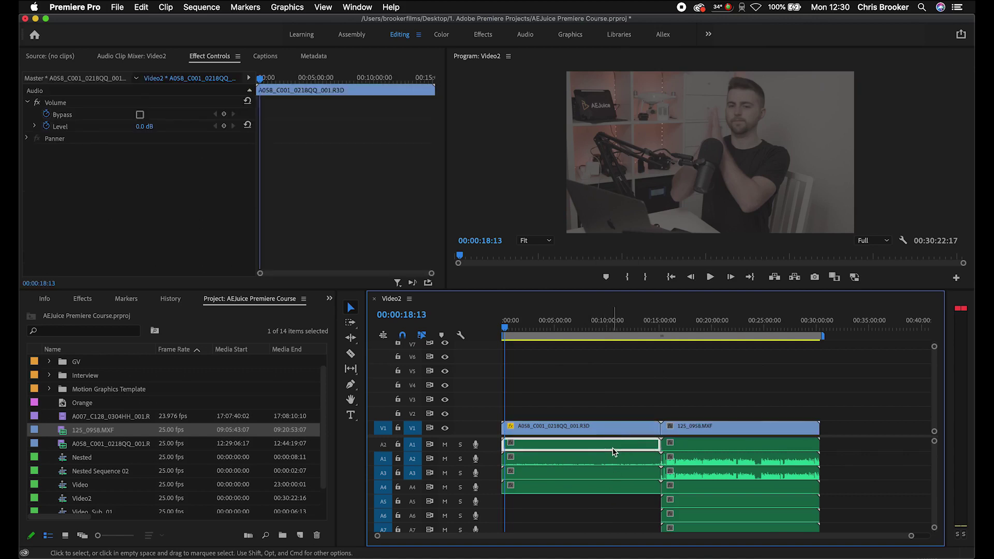
key(=)
key(=)
key(=)
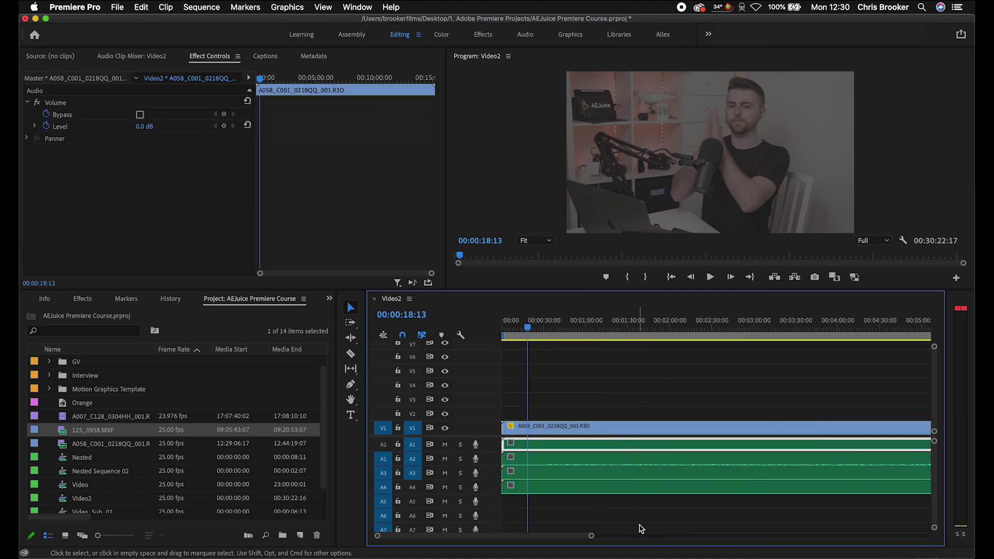
drag(641, 528, 626, 460)
key(Delete)
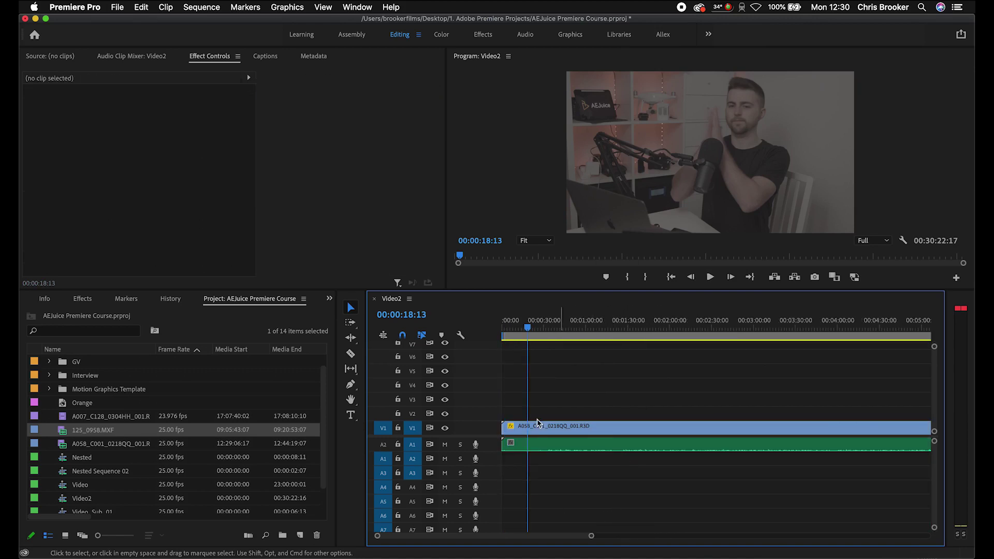
Play back from 00:00:39:02 to check the remaining audio, then review the wide clip's options
click(557, 324)
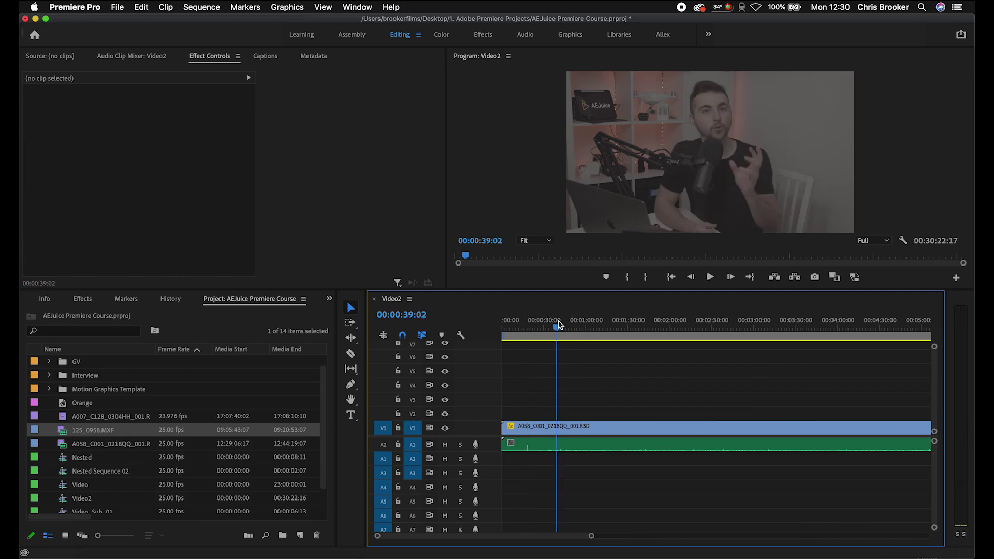
key(space)
key(XF86AudioRaiseVolume)
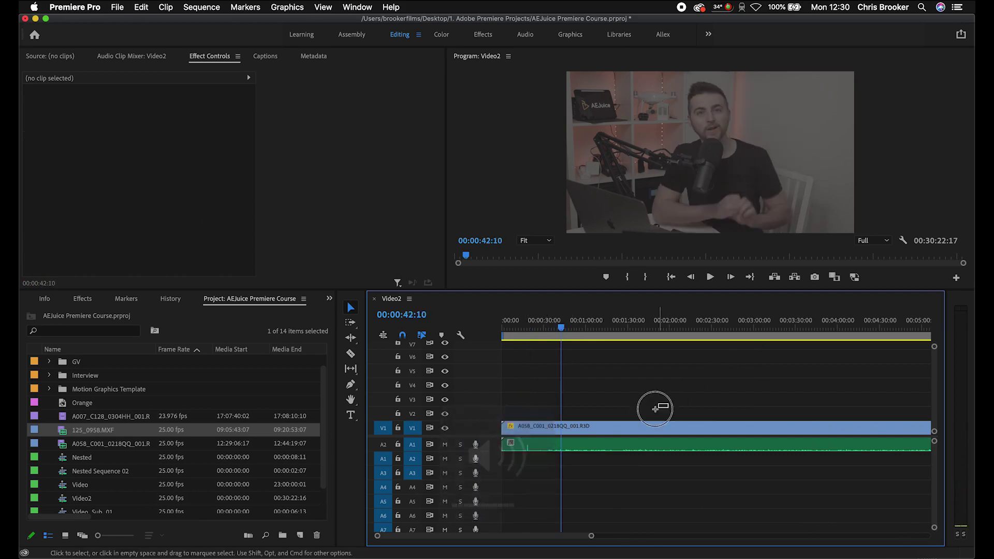
drag(669, 403, 602, 450)
right_click(602, 449)
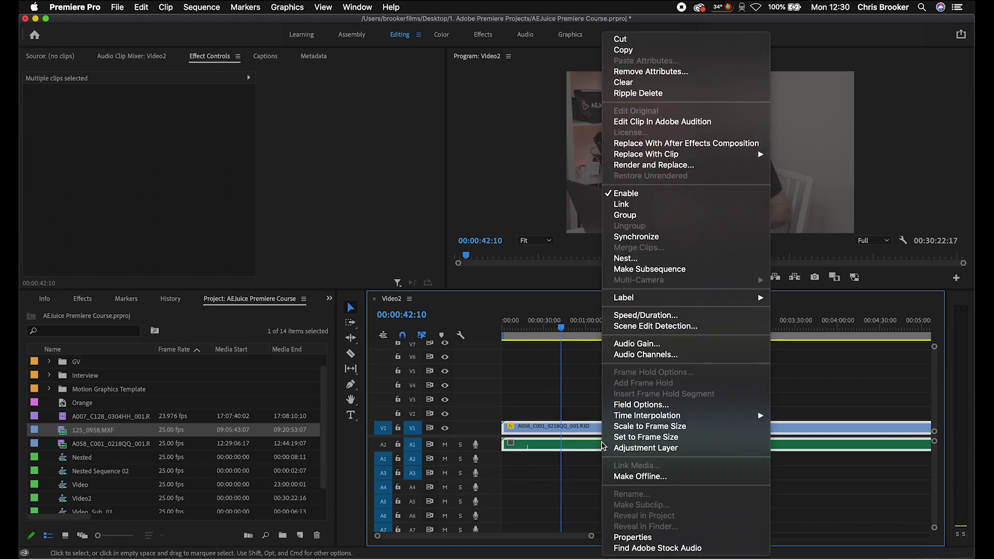
click(583, 441)
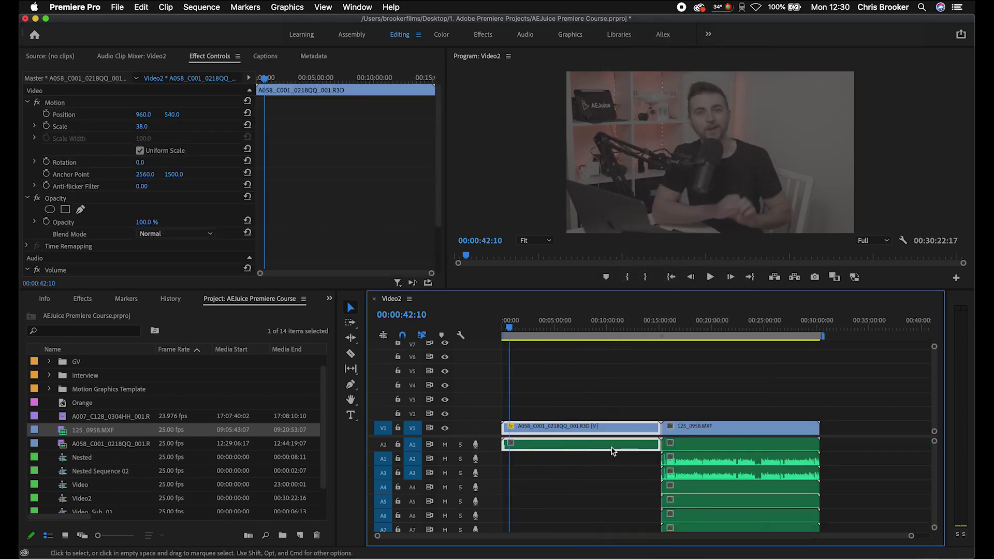
Delete the close-up clip's A1 and A3–A7 audio, leaving only A2
click(607, 456)
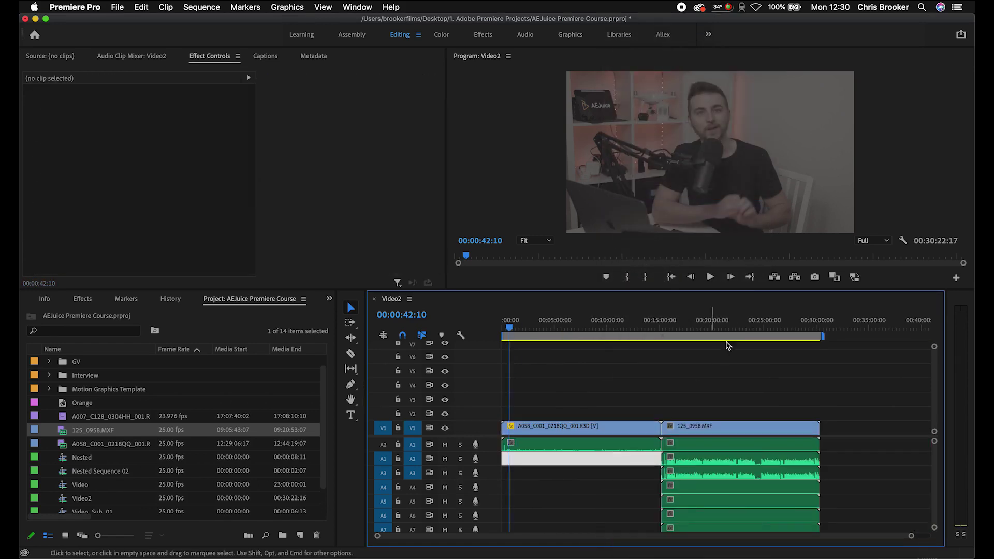
drag(682, 331, 706, 327)
click(707, 444)
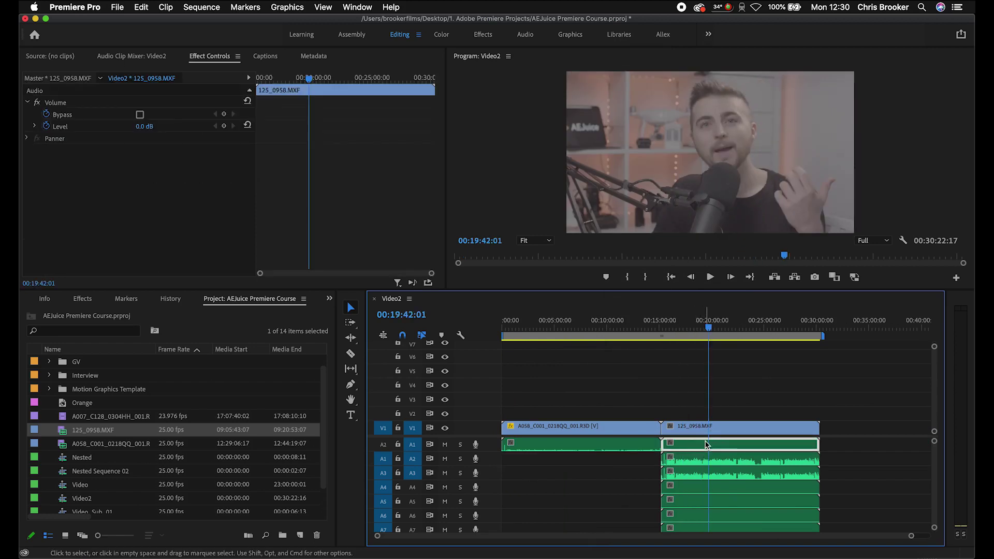
key(Delete)
drag(645, 474, 764, 541)
key(Delete)
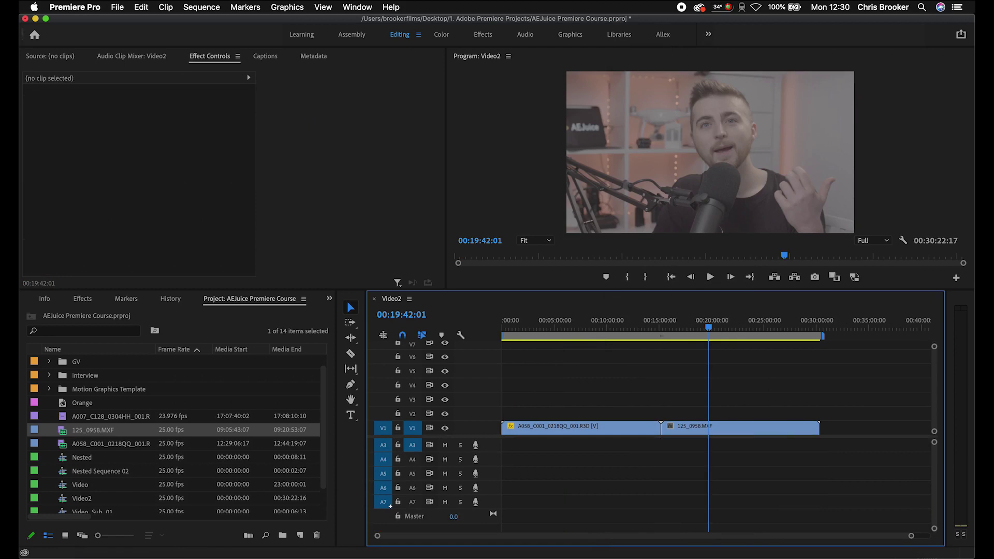
Link the close-up video with its A2 audio and move the video up to V2
click(742, 459)
click(756, 409)
drag(771, 411, 713, 468)
right_click(731, 427)
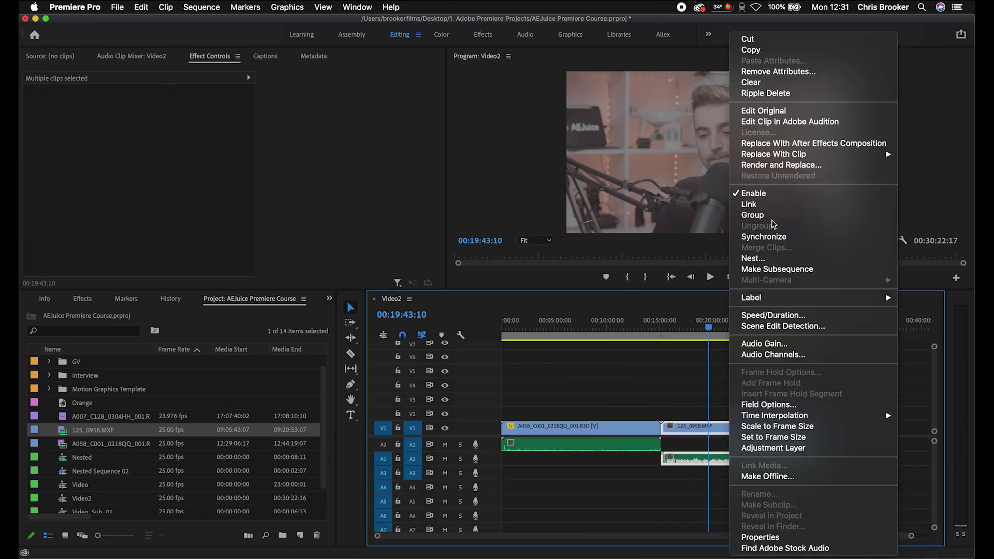
click(748, 204)
click(584, 426)
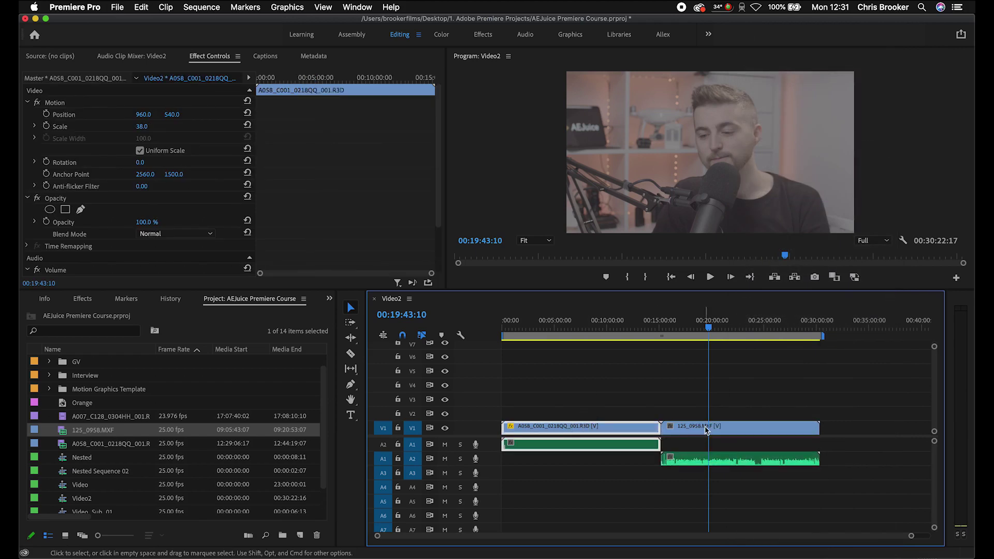
click(707, 429)
drag(679, 412, 528, 526)
Synchronize the close-up and wide clips by Audio using Track Channel 2
right_click(587, 434)
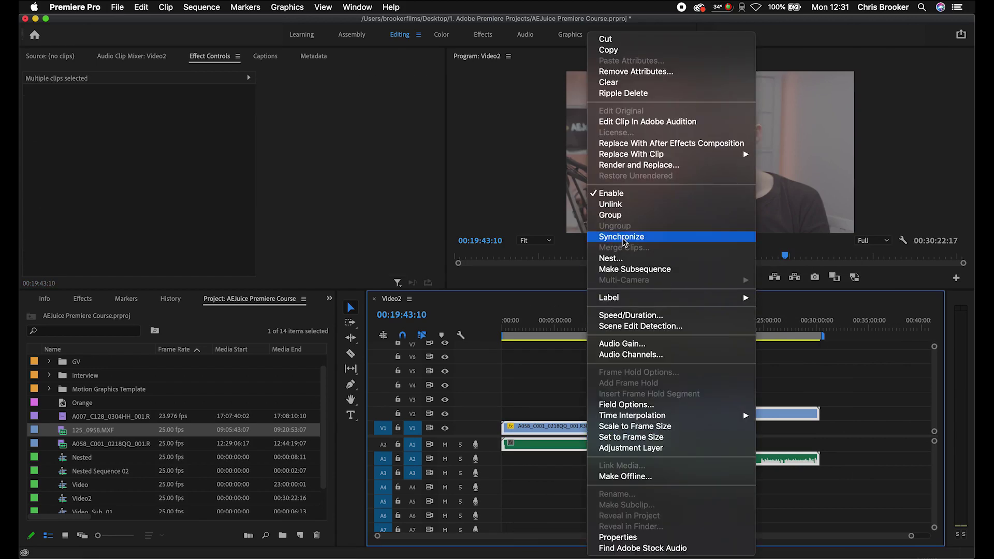
click(624, 237)
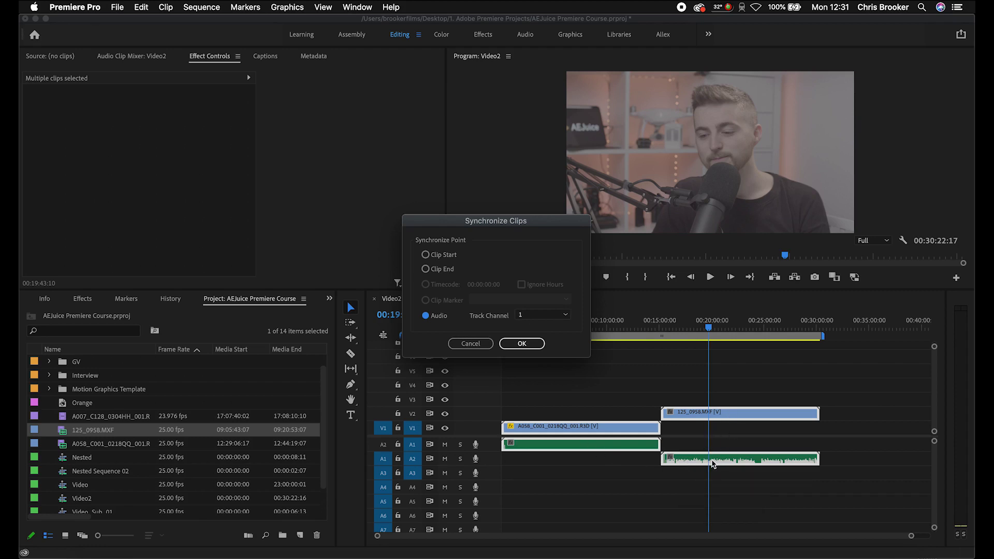
click(523, 314)
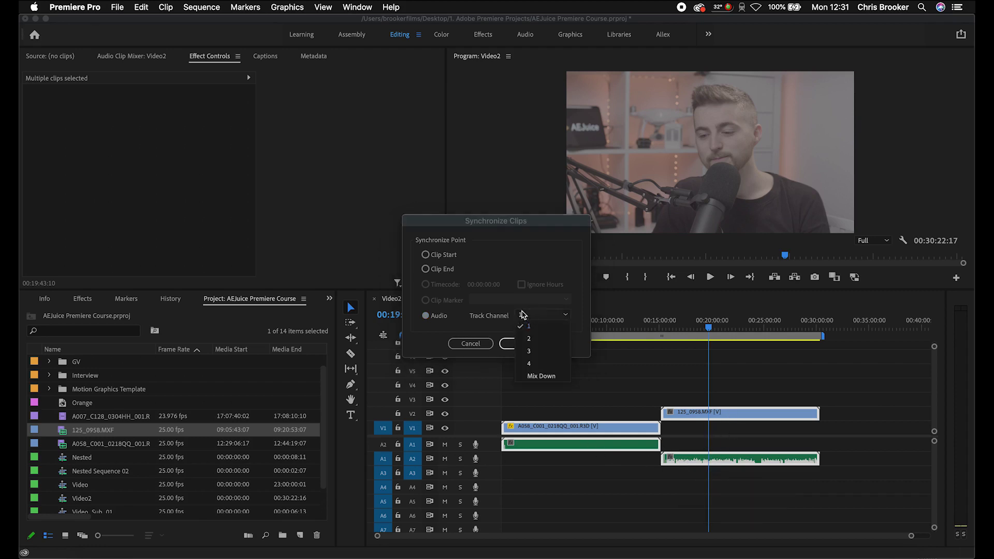
click(531, 339)
click(521, 345)
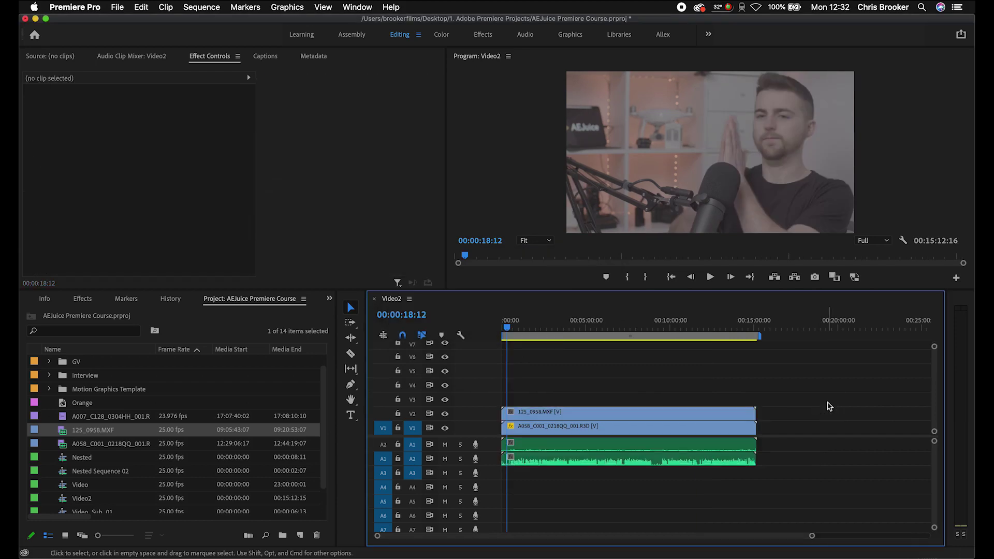
Place the playhead at 00:00:18:04, where the second angle begins
click(560, 322)
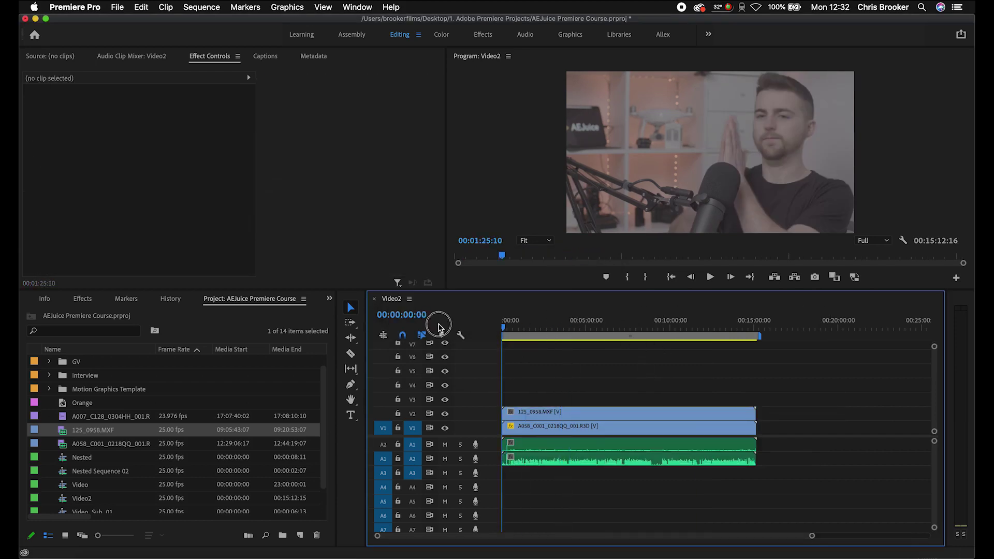
key(Home)
key(=)
key(=)
key(=)
key(=)
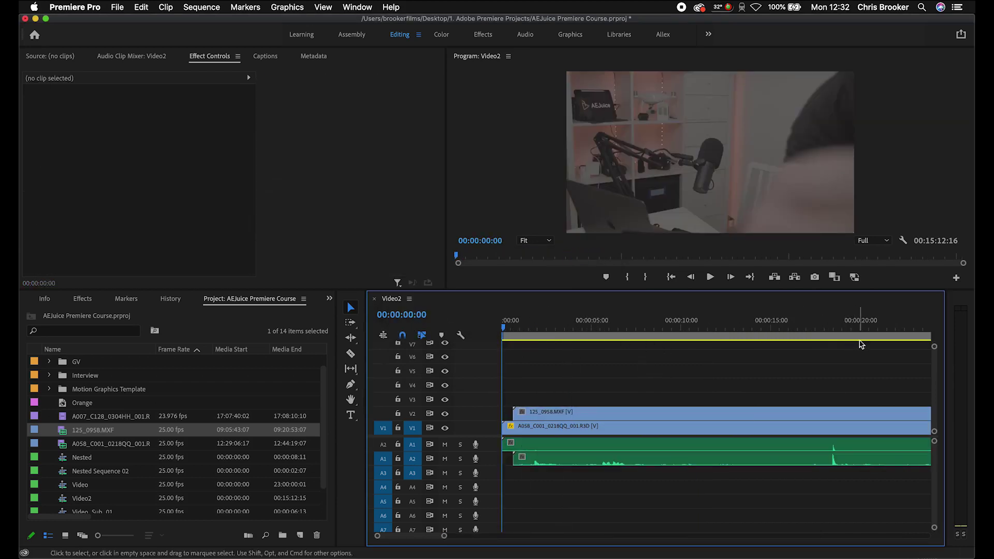
click(823, 326)
key(=)
key(=)
key(minus)
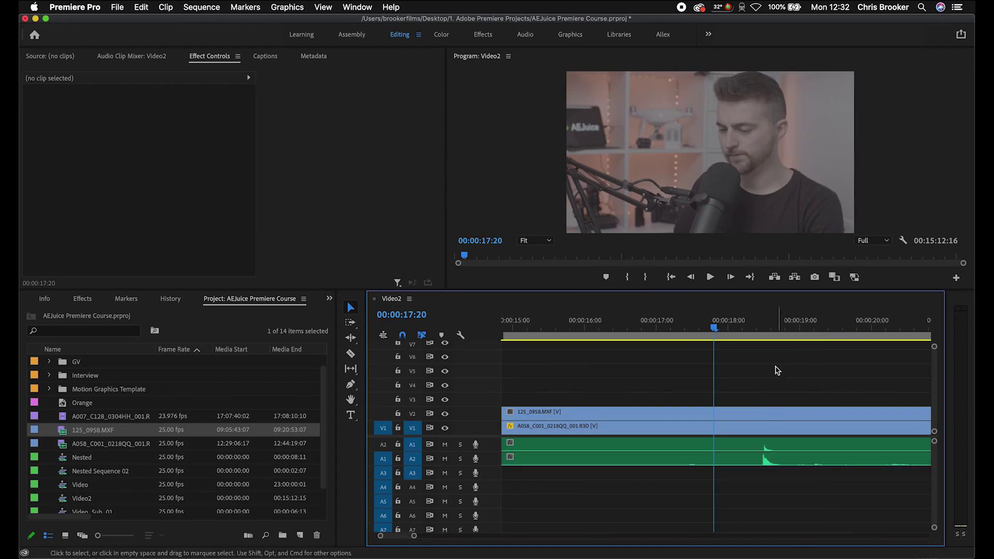
drag(761, 329, 714, 336)
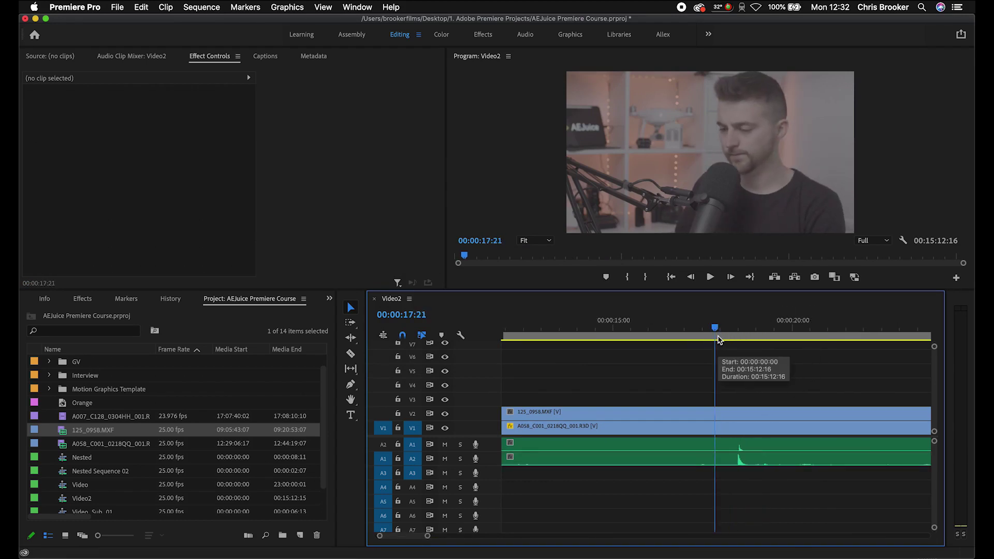
key(minus)
key(minus)
key(minus)
key(minus)
key(minus)
key(minus)
key(minus)
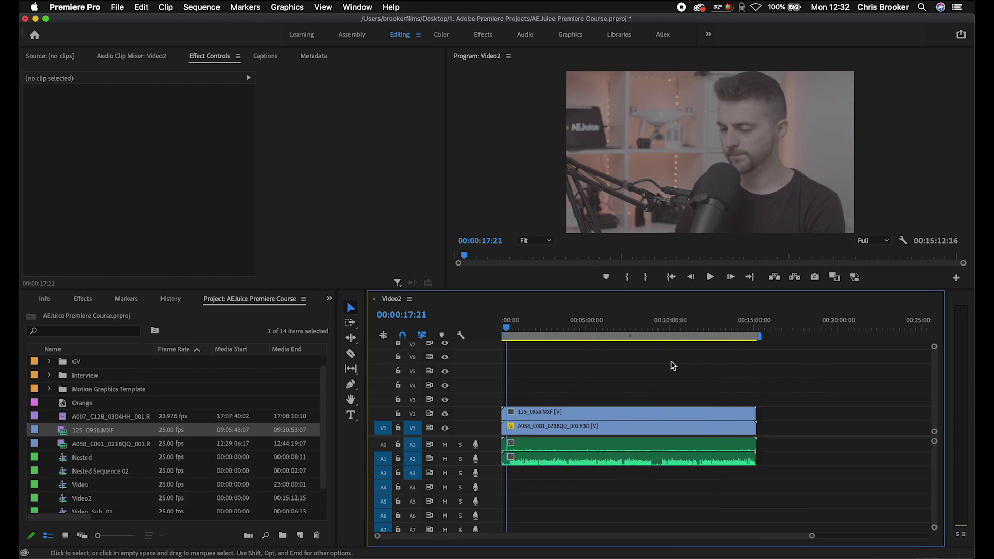
key(=)
key(=)
key(=)
key(=)
key(=)
scroll(666, 367, up, 3)
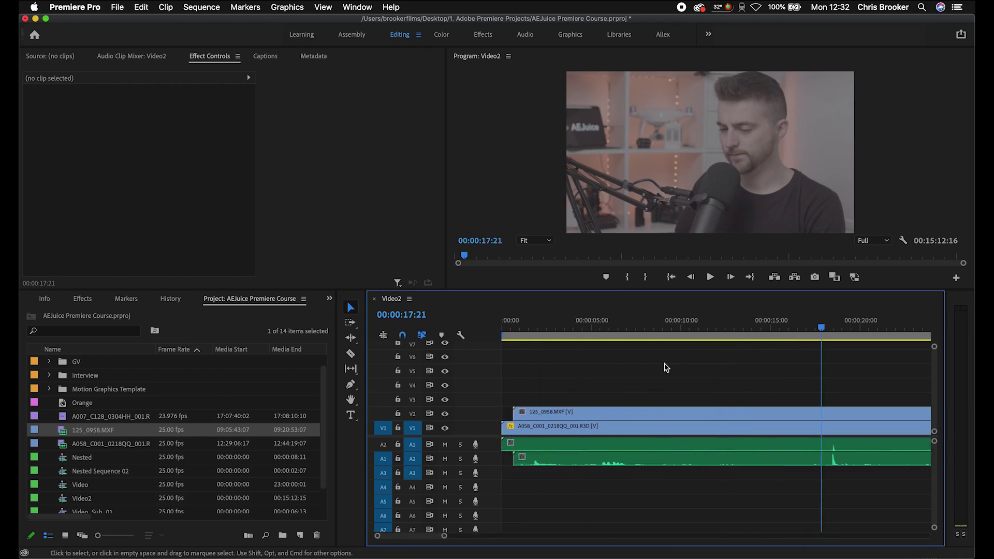
Razor the clips there, delete the short head piece, and close the gap at the start
key(c)
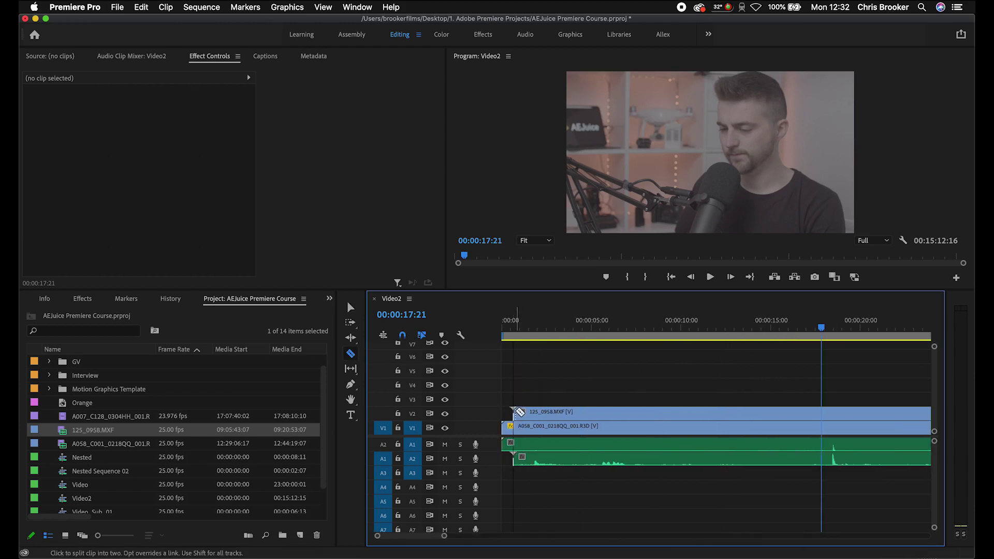
click(514, 427)
key(v)
click(508, 428)
key(Delete)
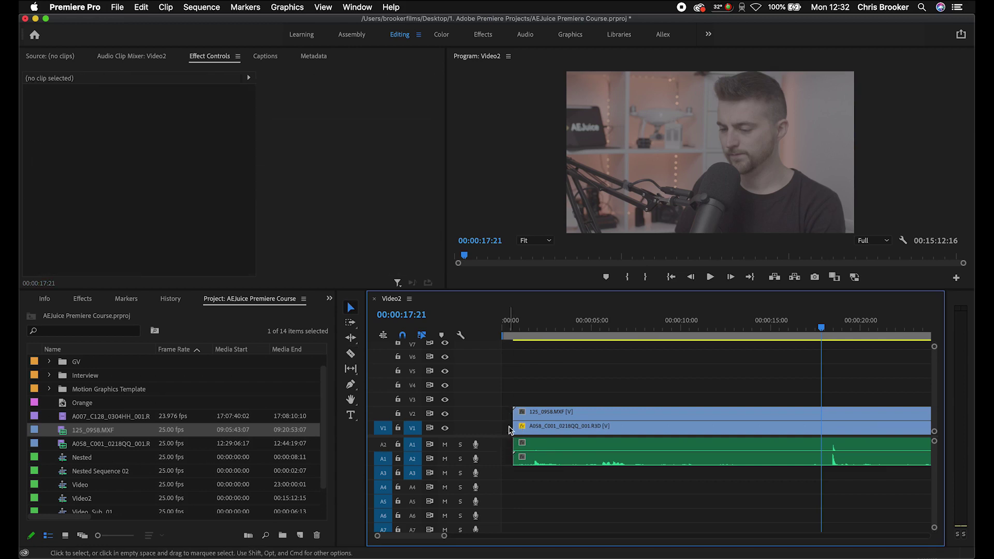
key(Delete)
Move the playhead to the clips' end at 00:15:06:04
key(minus)
key(minus)
key(minus)
key(minus)
key(minus)
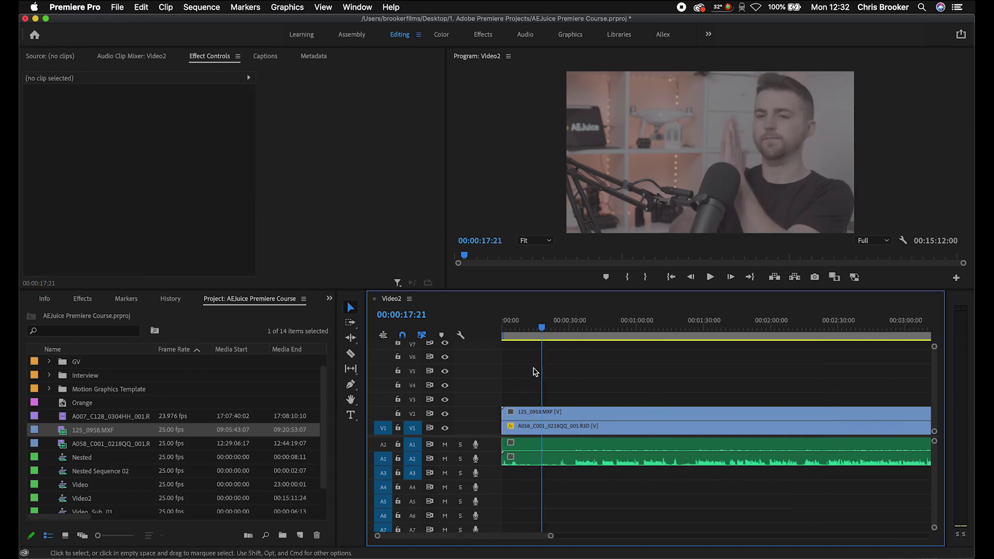
click(760, 316)
key(equal)
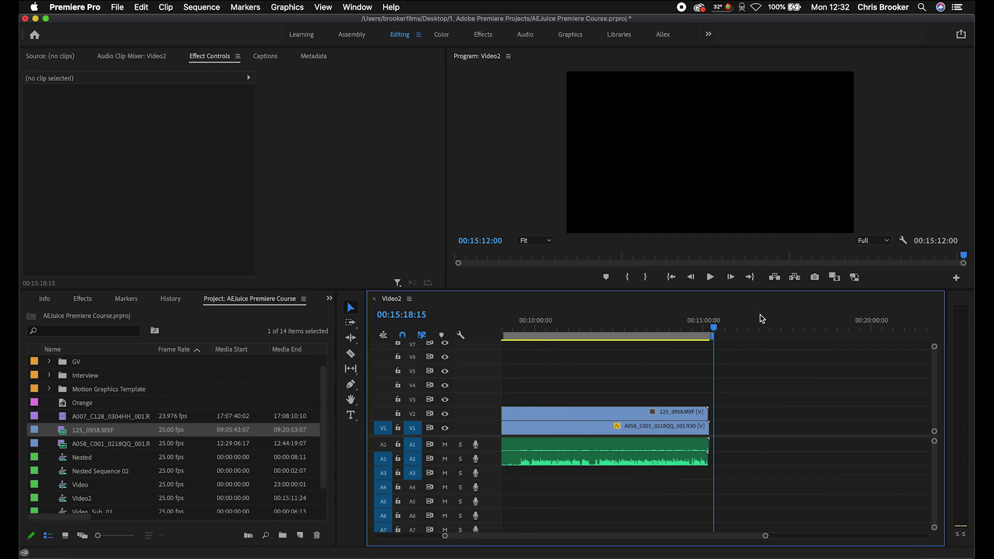
drag(710, 331, 706, 327)
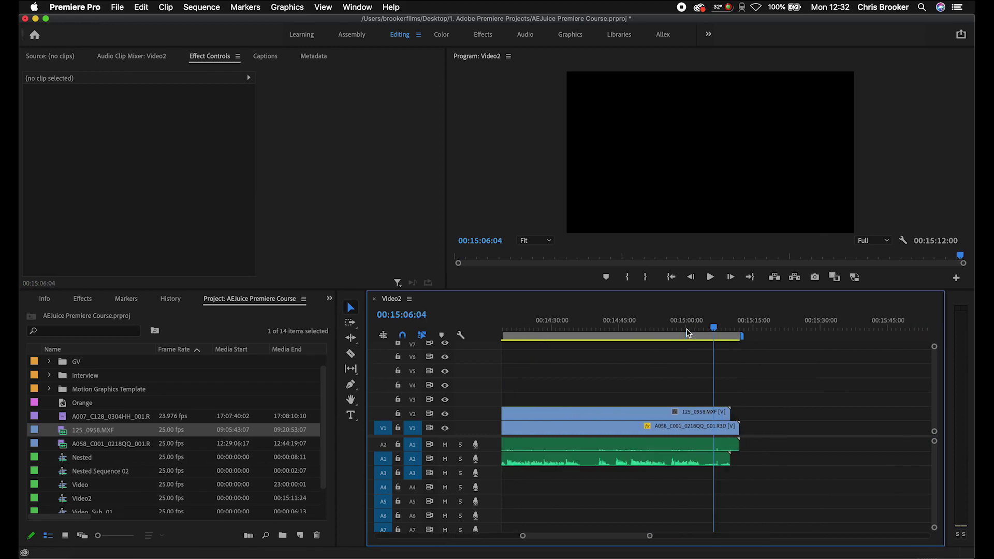
Trim the A058 clip's end to match the close-up angle
key(equal)
key(equal)
key(equal)
key(equal)
drag(772, 429, 753, 427)
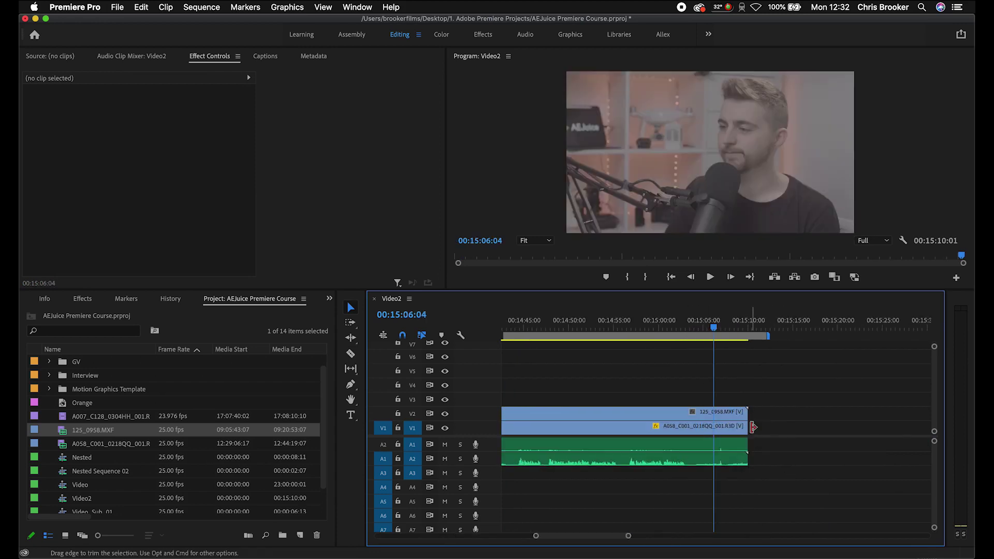
key(minus)
key(minus)
key(minus)
key(minus)
key(minus)
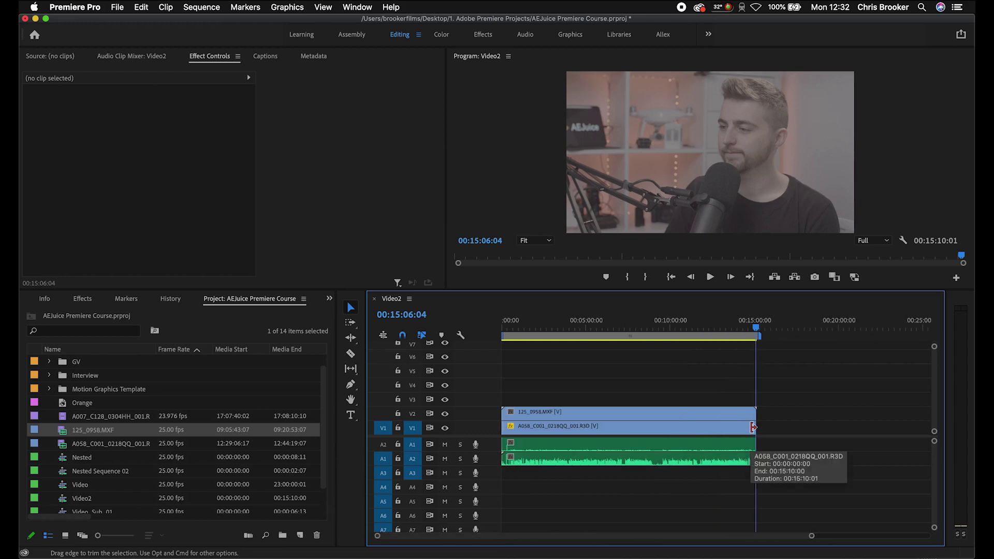
Unlink the A058 audio from its video and delete it from A1
click(657, 441)
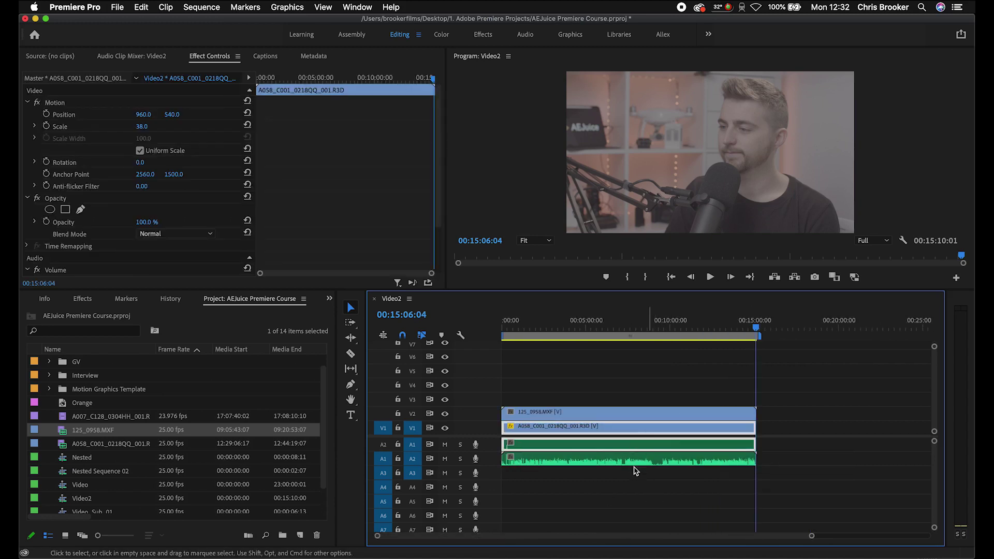
click(624, 481)
click(618, 432)
right_click(613, 448)
click(662, 188)
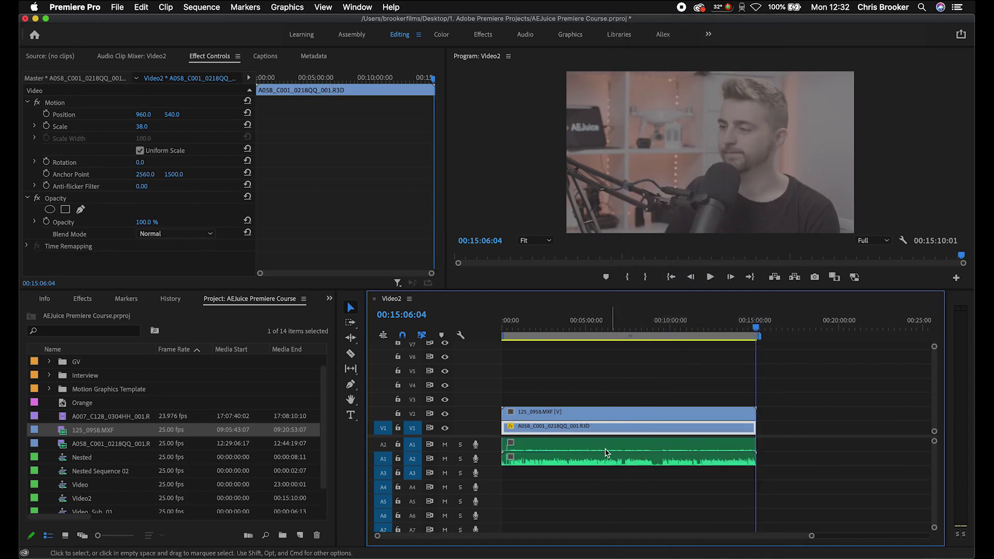
click(602, 449)
key(Delete)
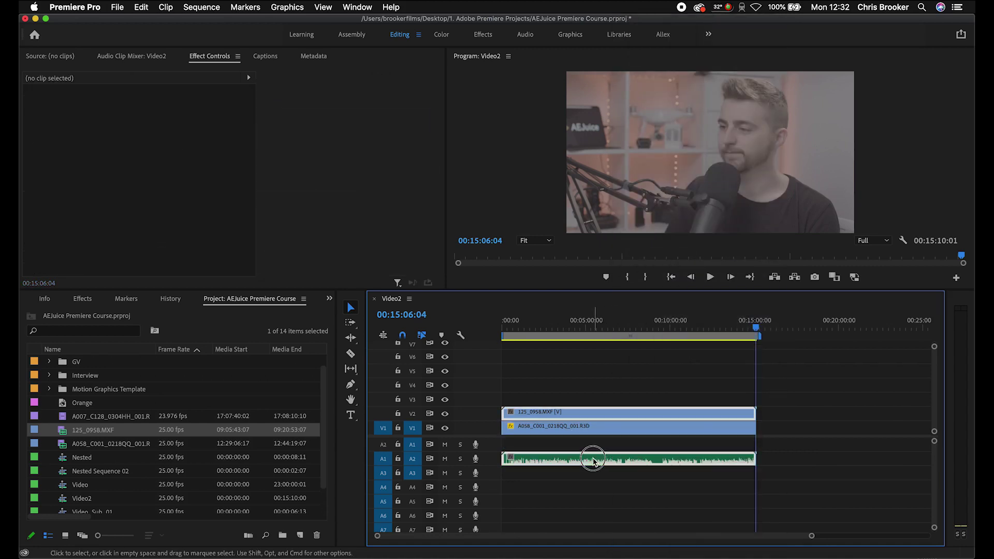
Move the 125_0958.MXF audio from A2 down onto track A1
click(594, 458)
drag(594, 456, 594, 452)
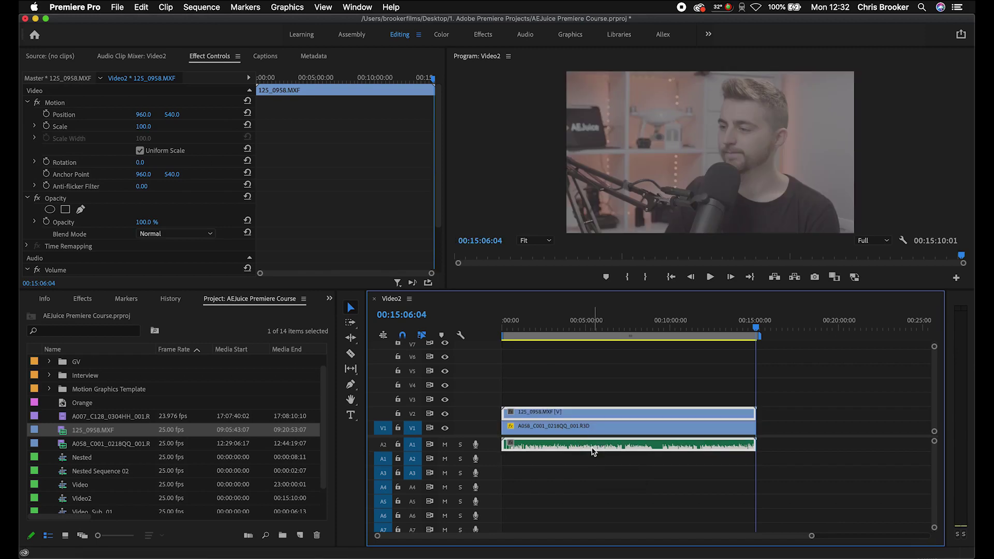
drag(533, 469, 560, 385)
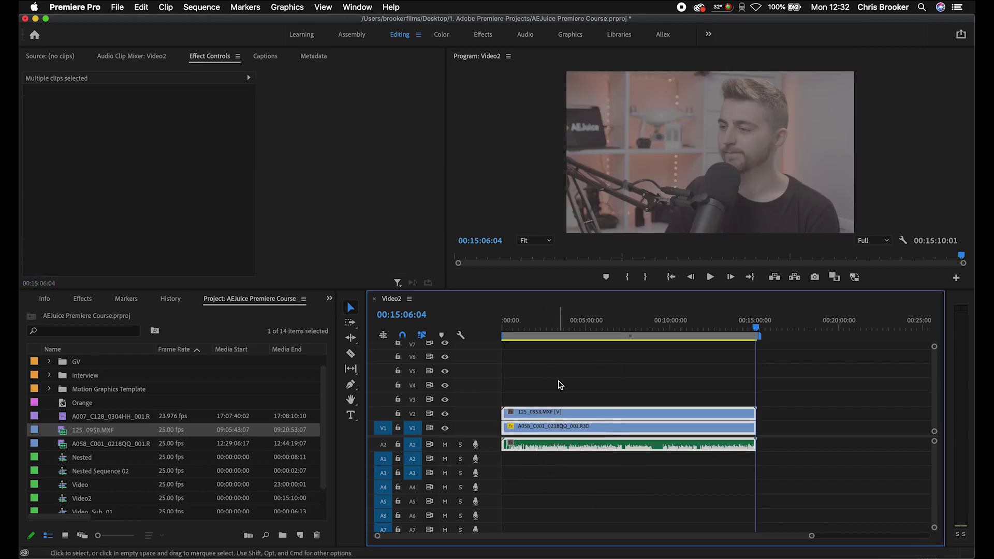
click(560, 384)
click(543, 448)
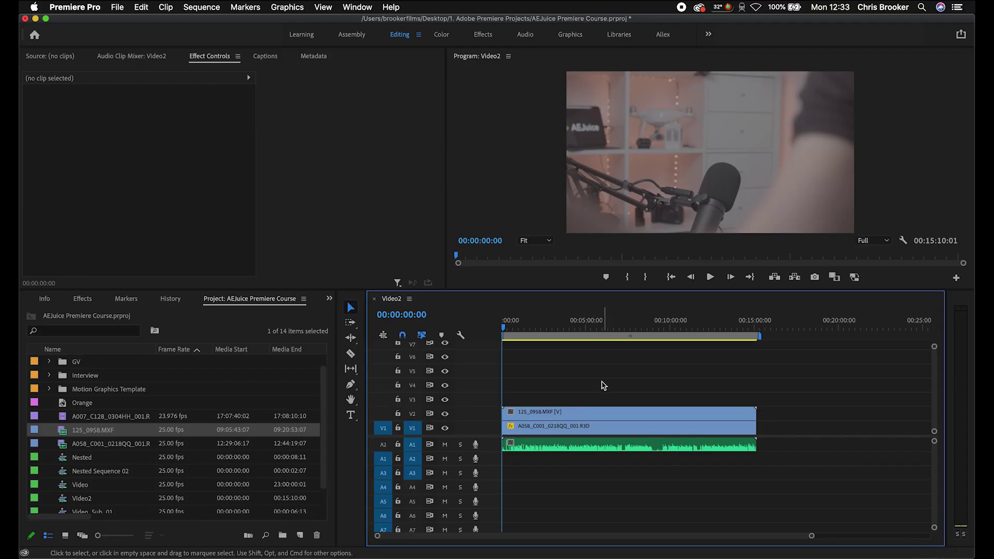
Nest all the synced clips and audio into a new sequence named 'Tutorial'
drag(621, 384, 528, 448)
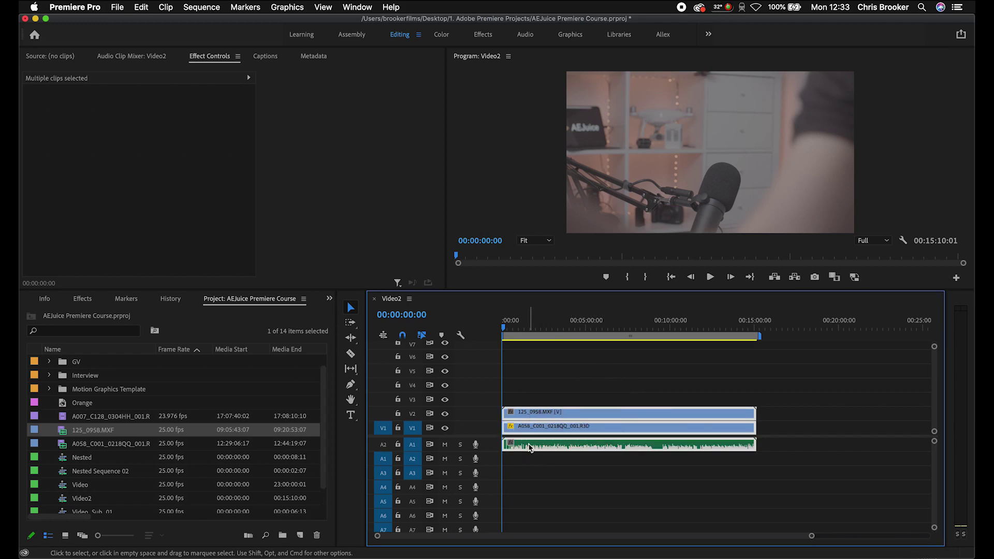
right_click(529, 446)
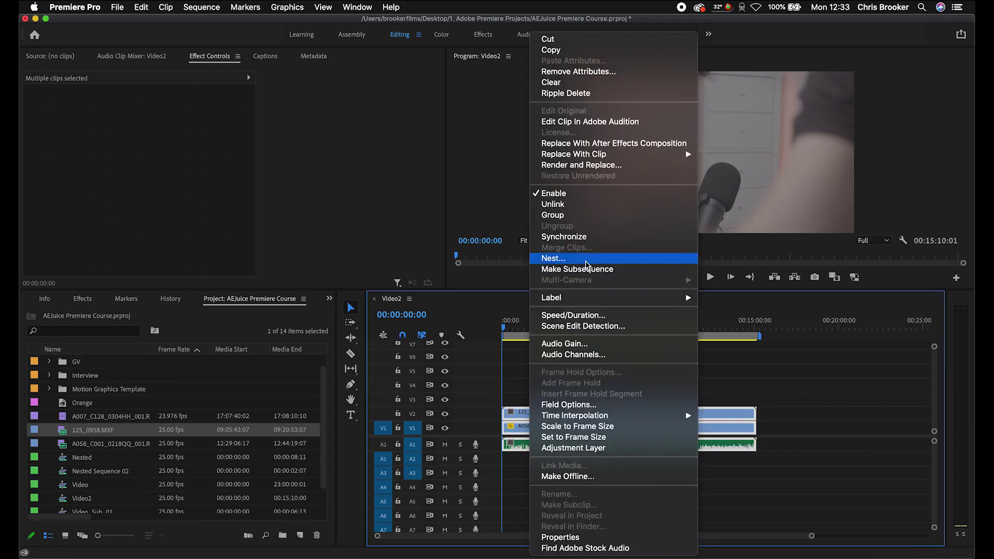
click(585, 258)
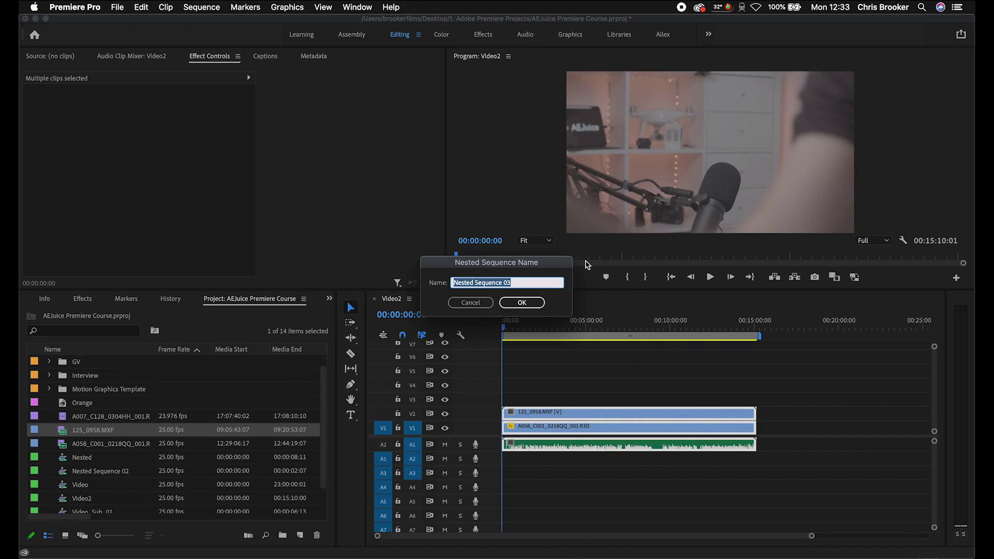
text(Tutorial)
key(Return)
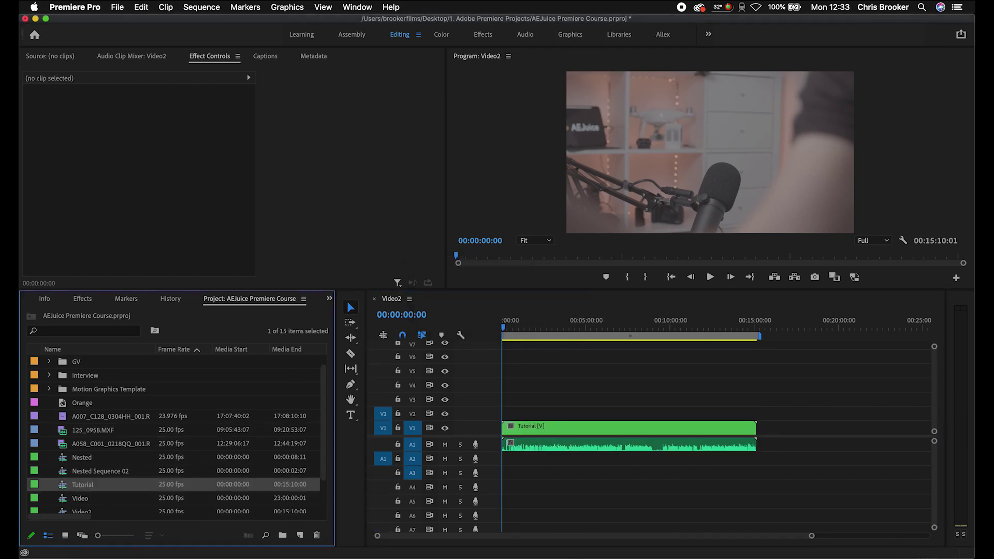
Enable Multi-Camera on the nested Tutorial clip so it shows as [MC1]
click(617, 331)
drag(625, 334, 536, 329)
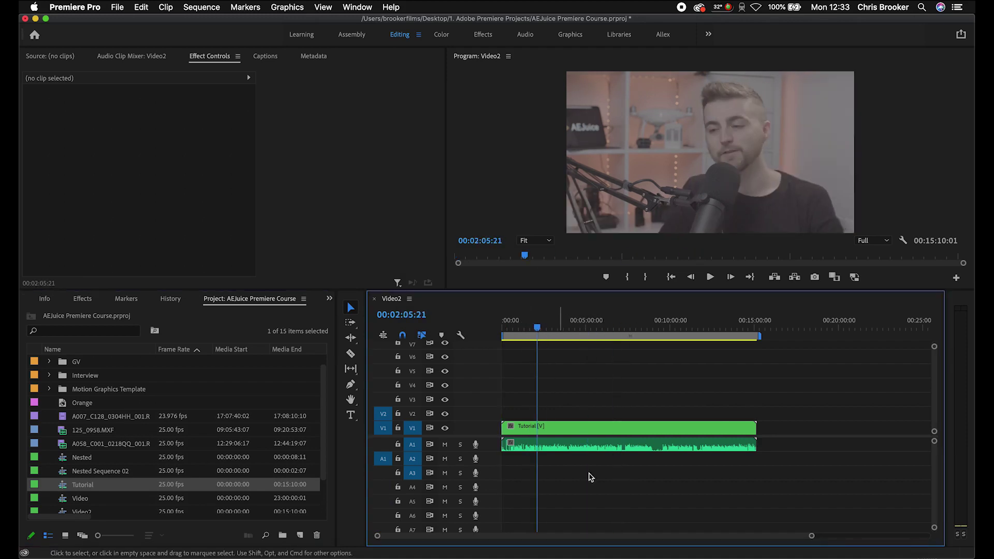
click(566, 426)
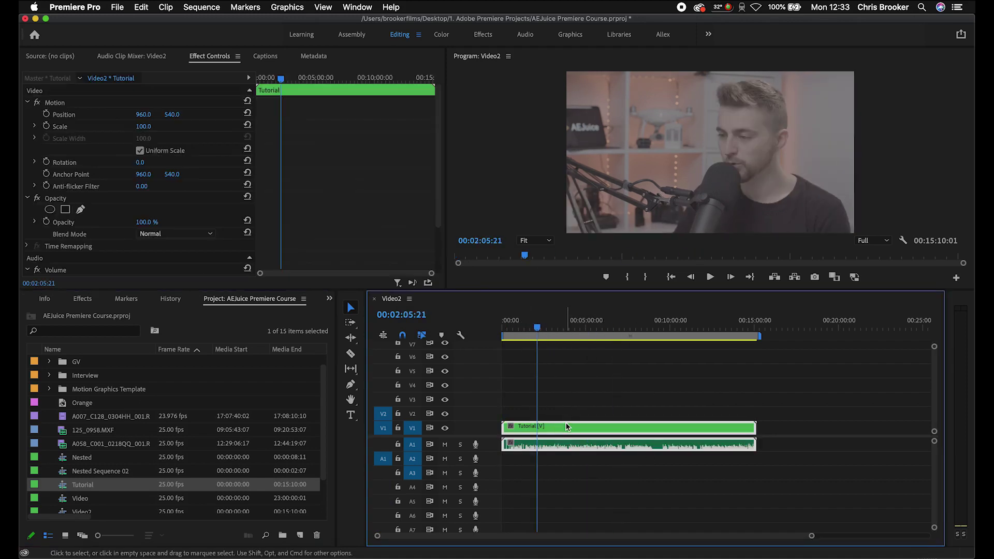
click(523, 326)
click(549, 395)
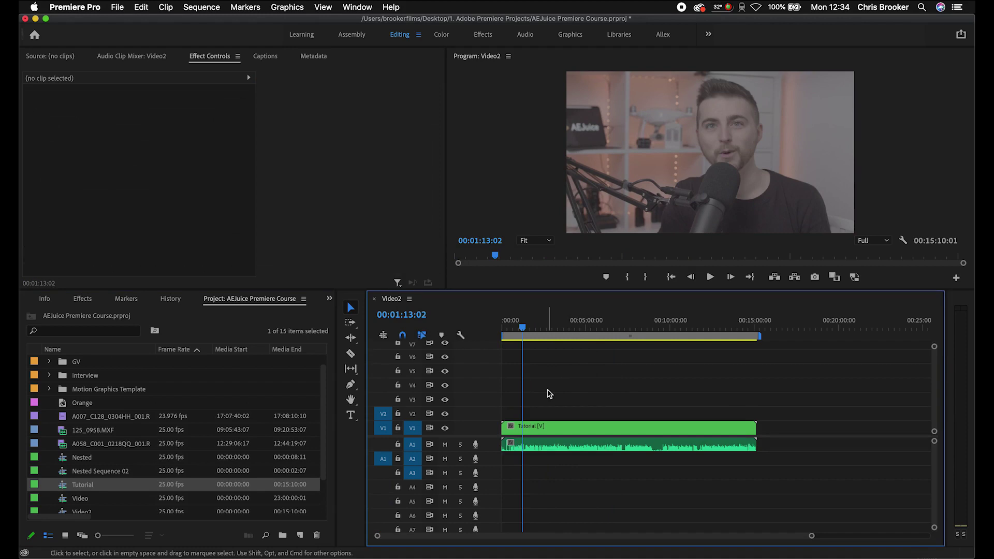
click(535, 444)
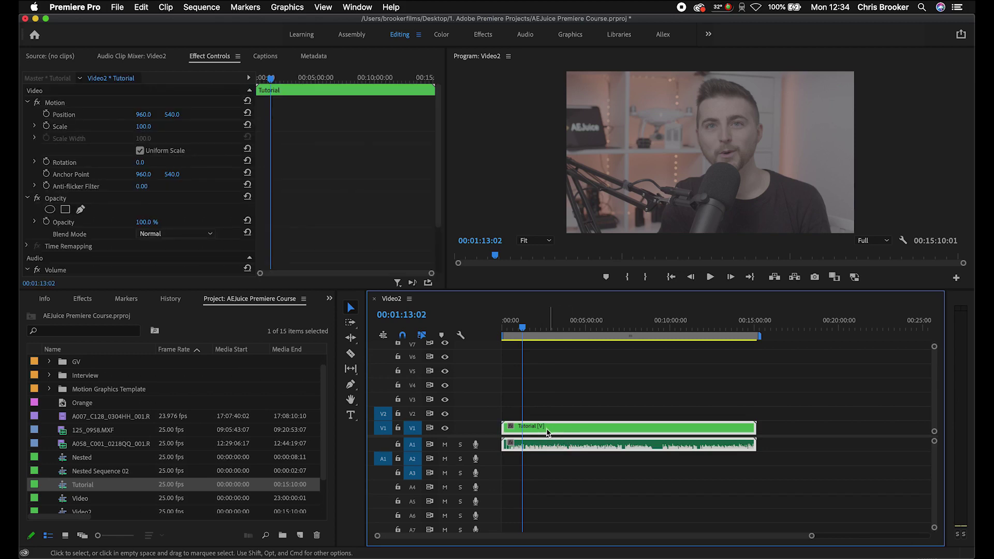
right_click(541, 435)
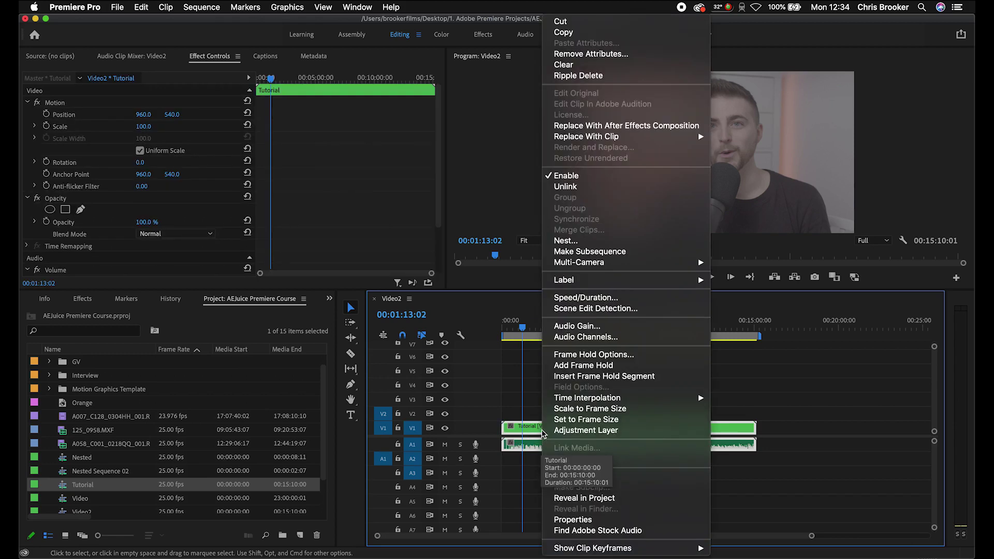
mouse_move(657, 266)
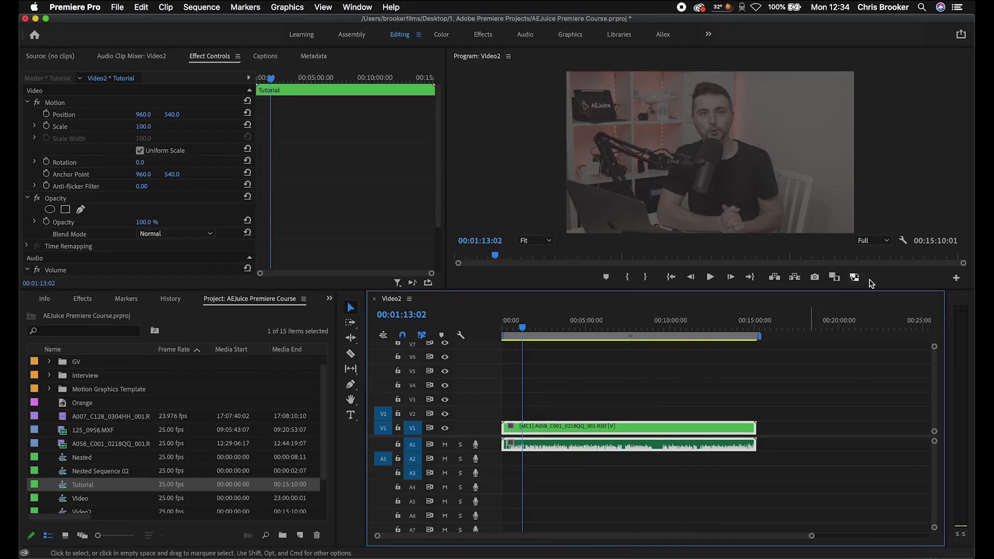
Switch the Program Monitor to Multi-Camera view and enlarge it taller and wider
click(903, 241)
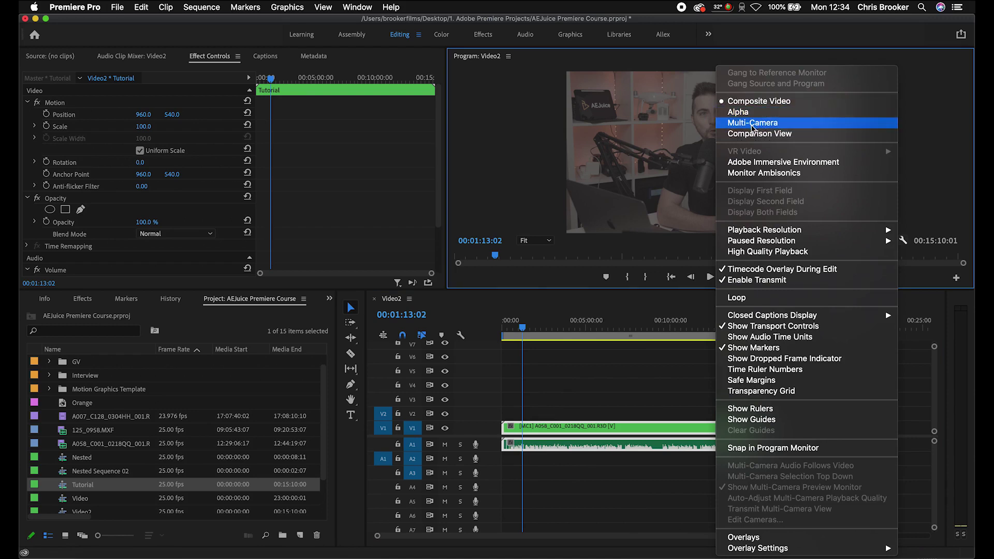
click(752, 125)
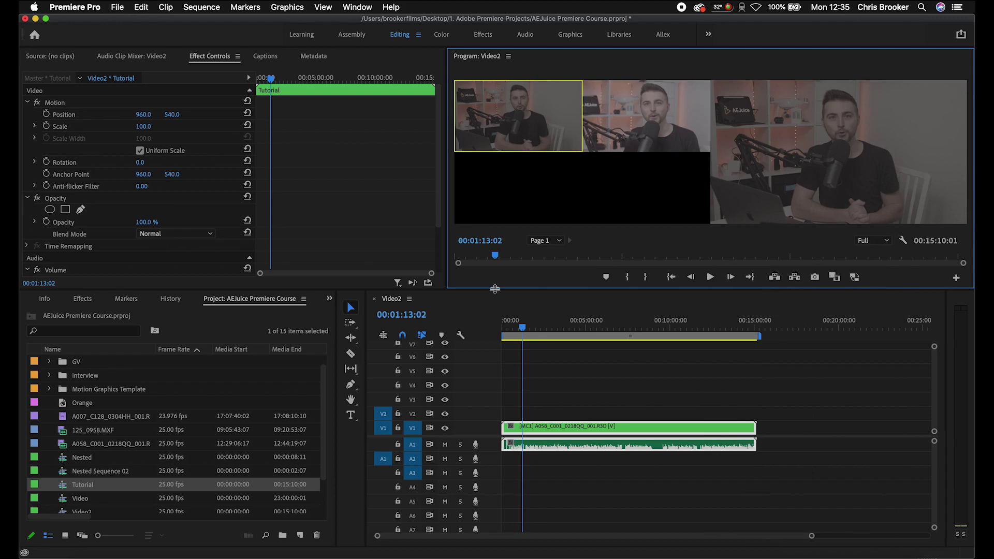
drag(489, 290, 470, 390)
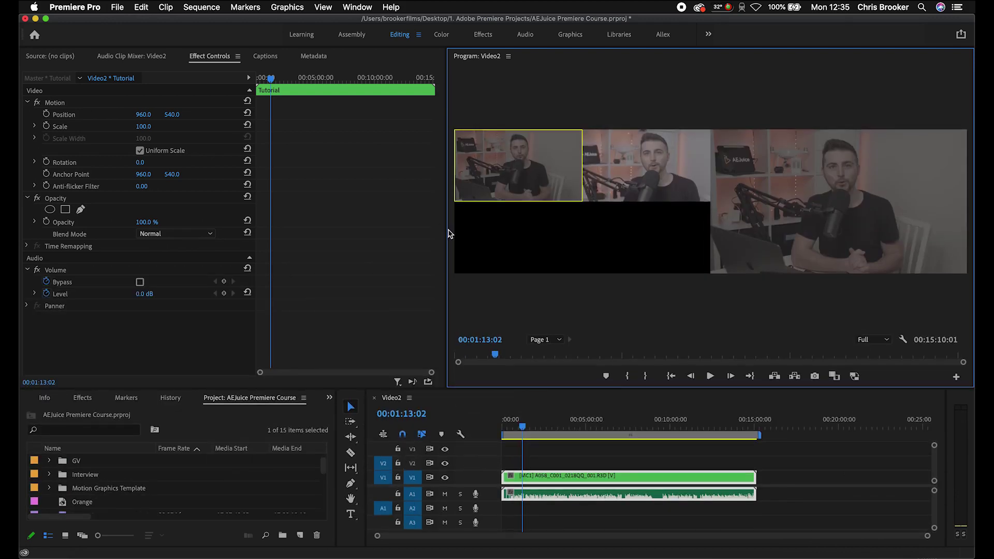
drag(446, 227, 281, 234)
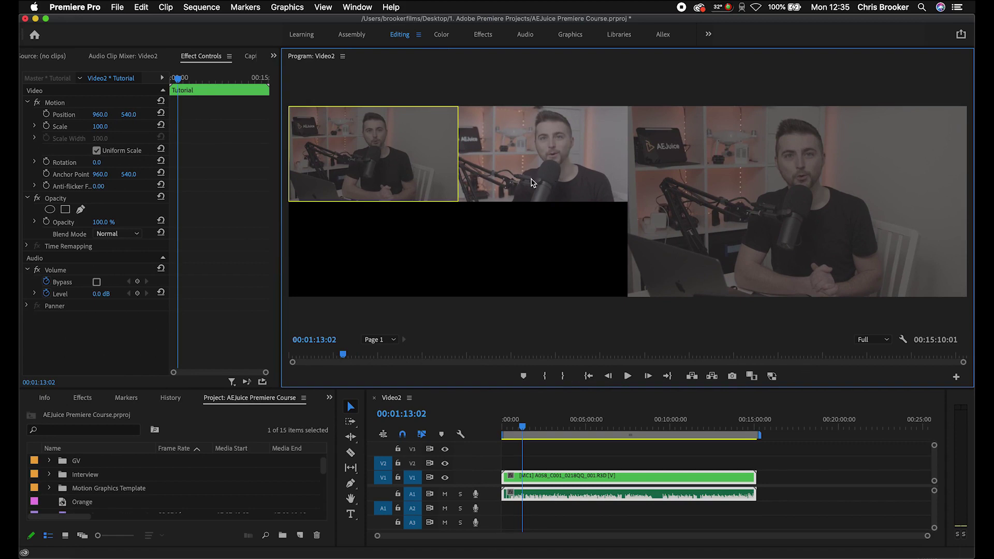
click(544, 424)
key(Home)
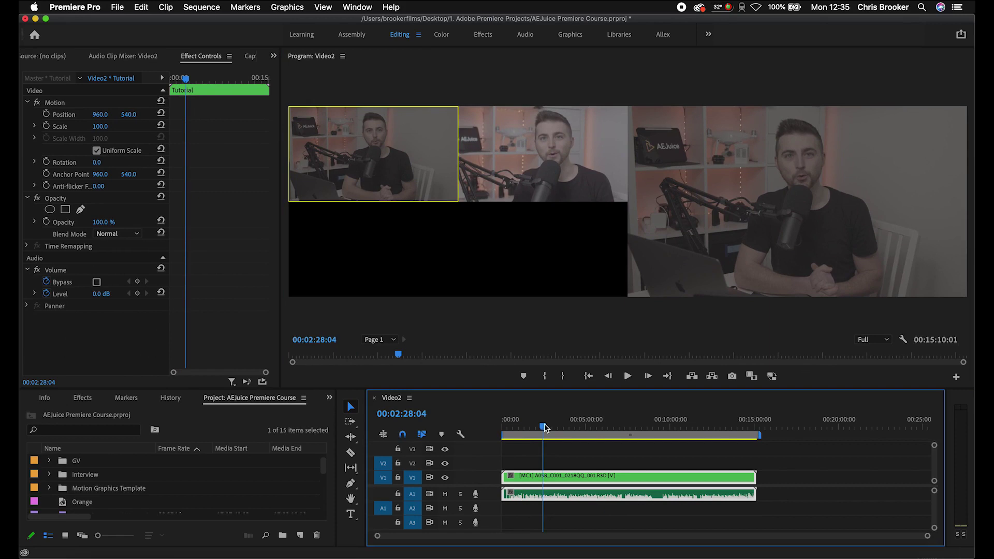
Razor the multicam clip near 0:30 and ripple-delete the opening piece
key(equal)
key(equal)
key(equal)
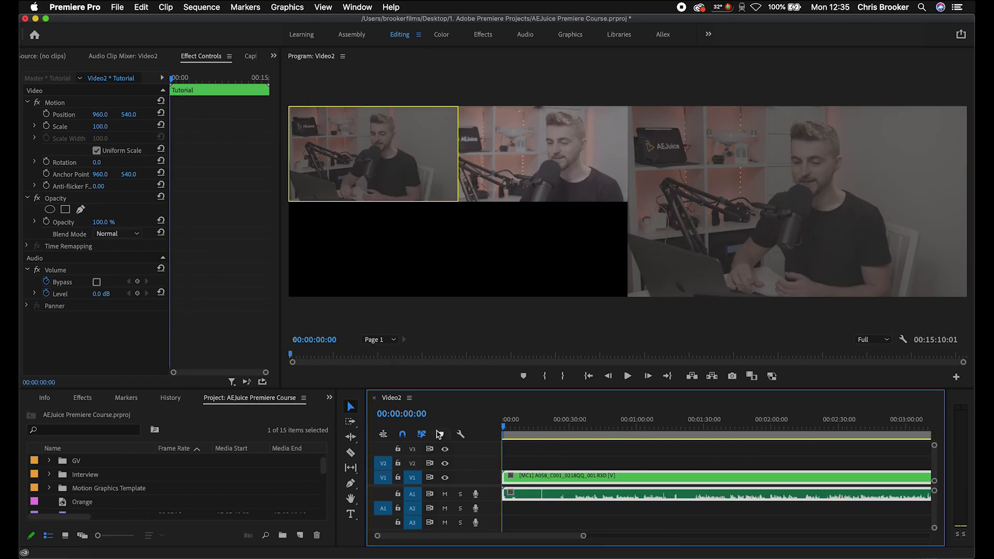
key(c)
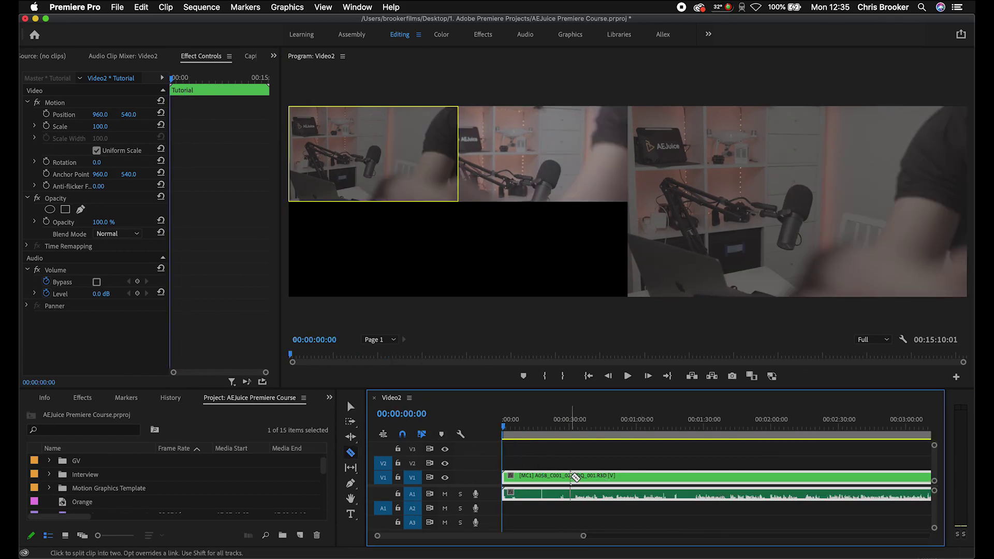
click(569, 477)
key(v)
click(554, 479)
key(Delete)
click(556, 482)
key(Delete)
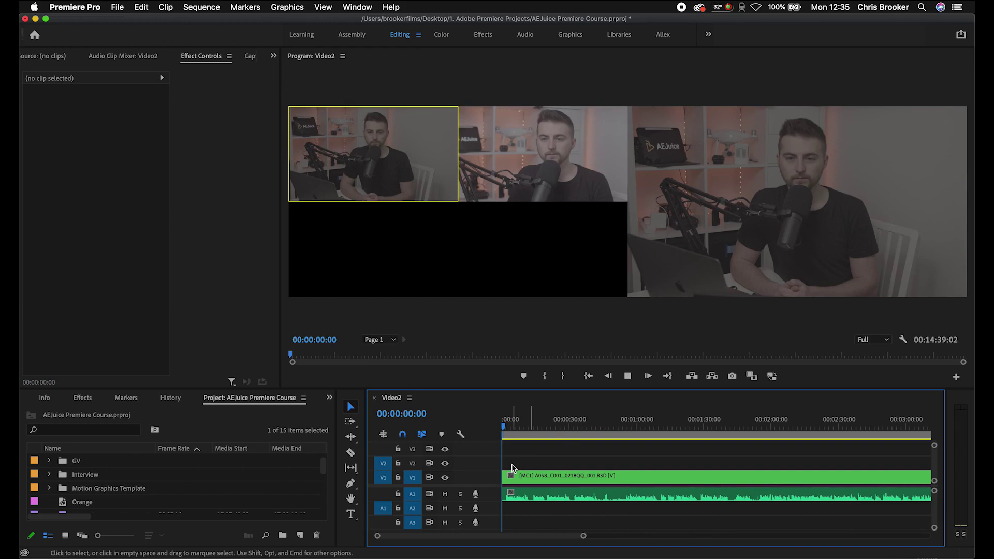
Play the trimmed sequence from the start to check it, then select the multicam clip
key(XF86AudioRaiseVolume)
key(space)
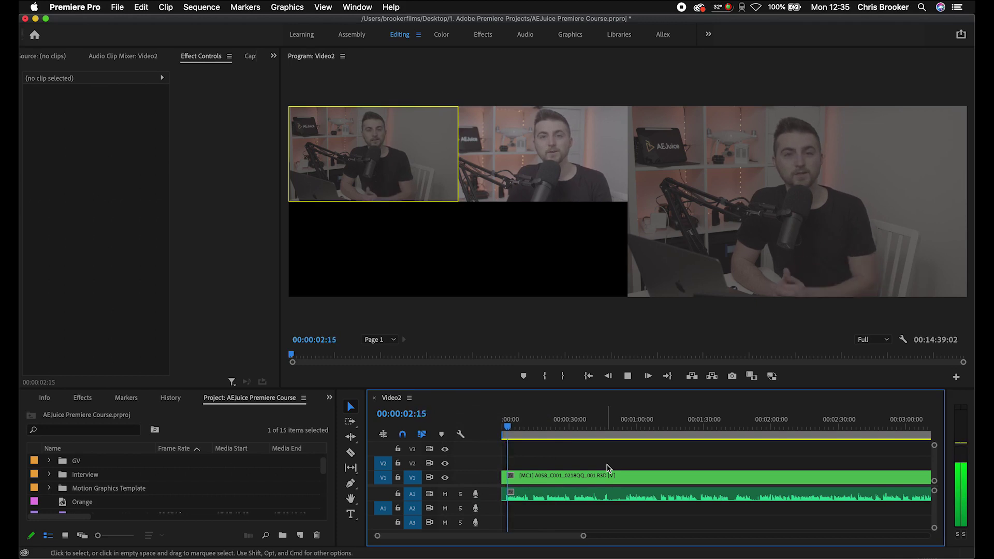
key(space)
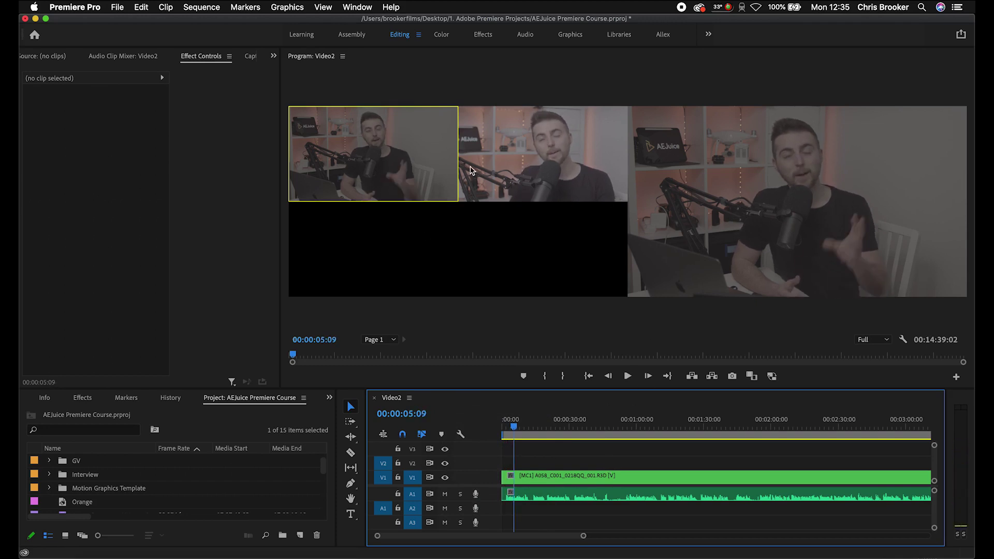
key(XF86AudioLowerVolume)
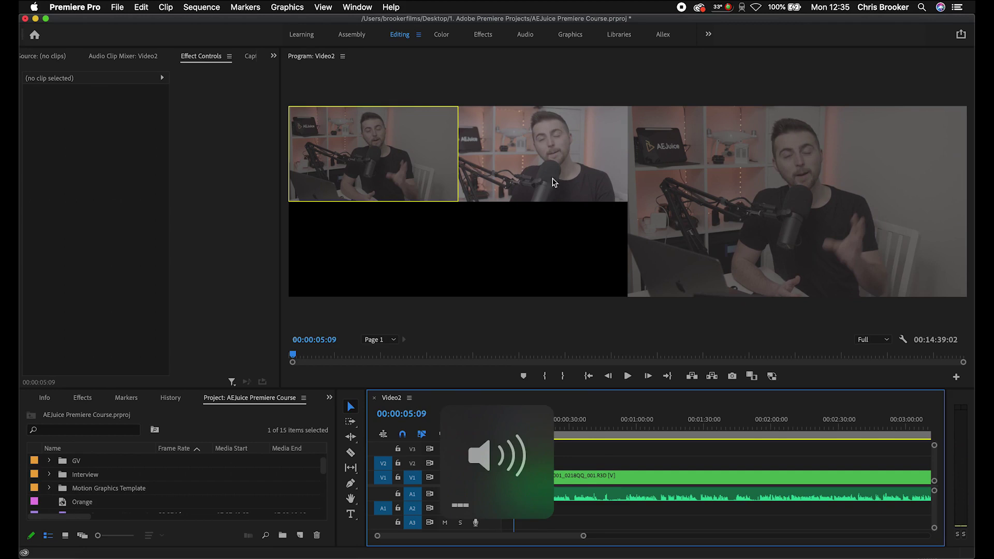
click(569, 477)
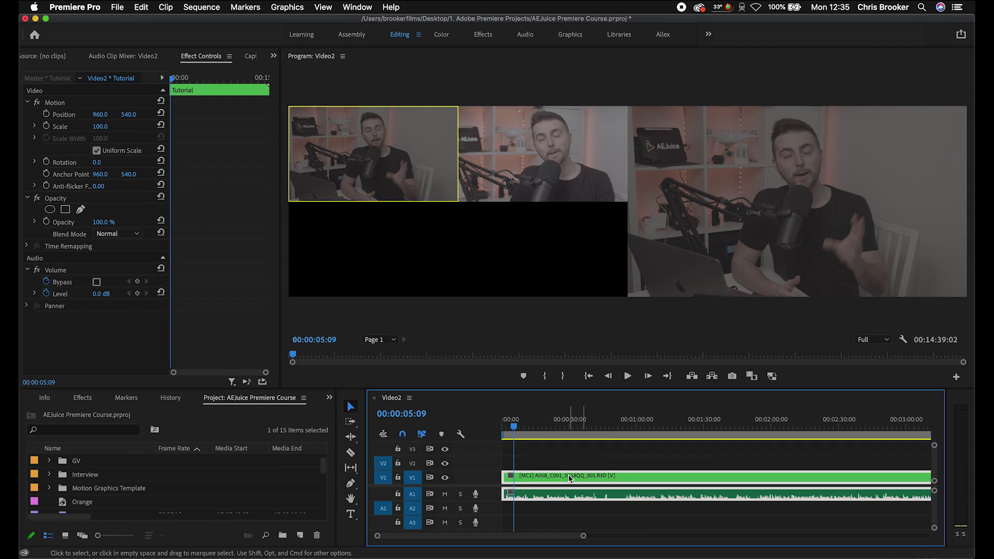
From about 2:00 on a zoomed-in timeline, cut live to angle 1, then 2, then back to 1
drag(753, 427, 765, 428)
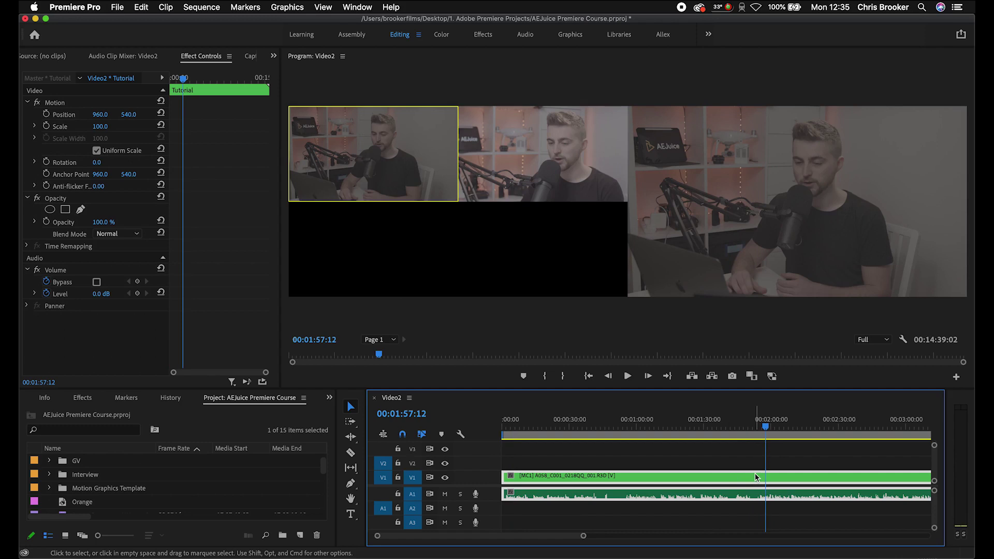
key(=)
key(=)
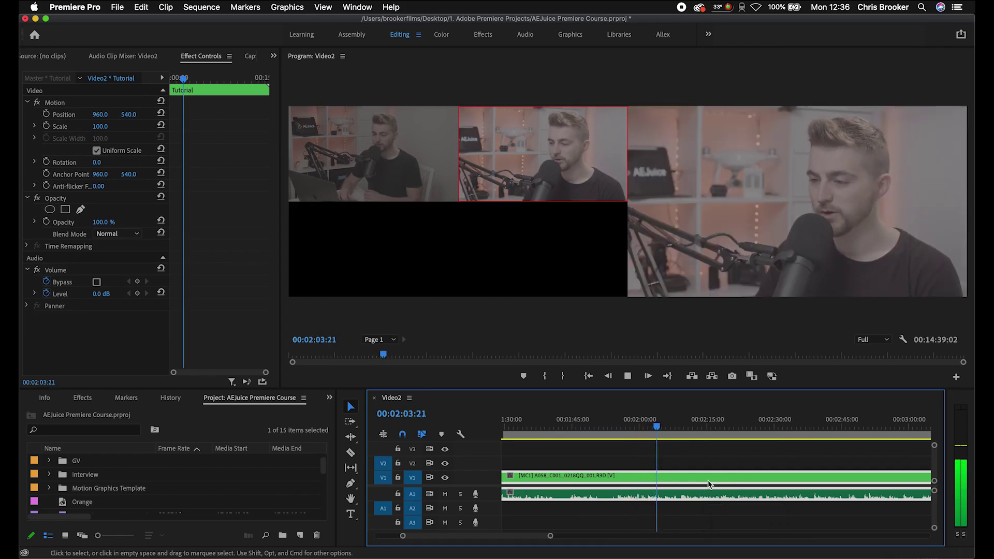
key(1)
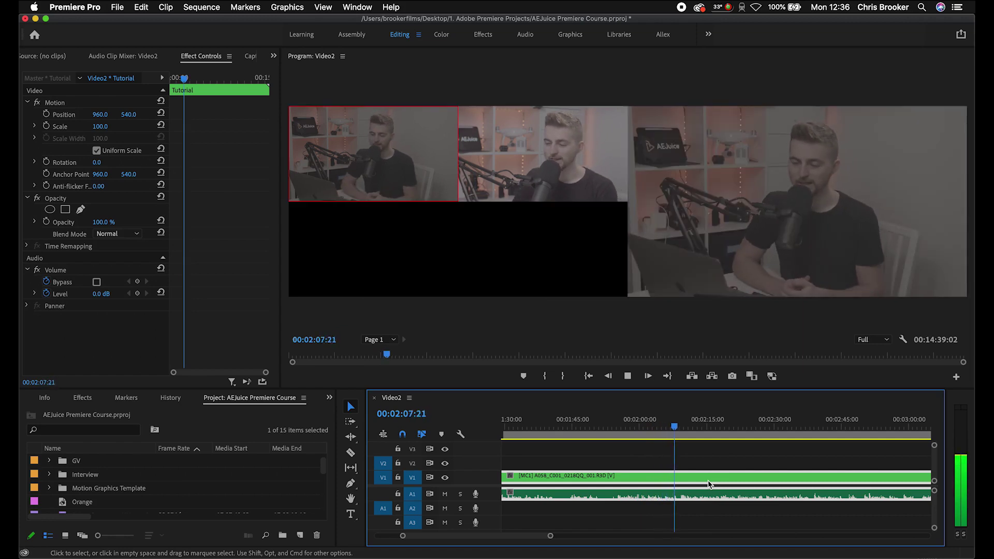
key(2)
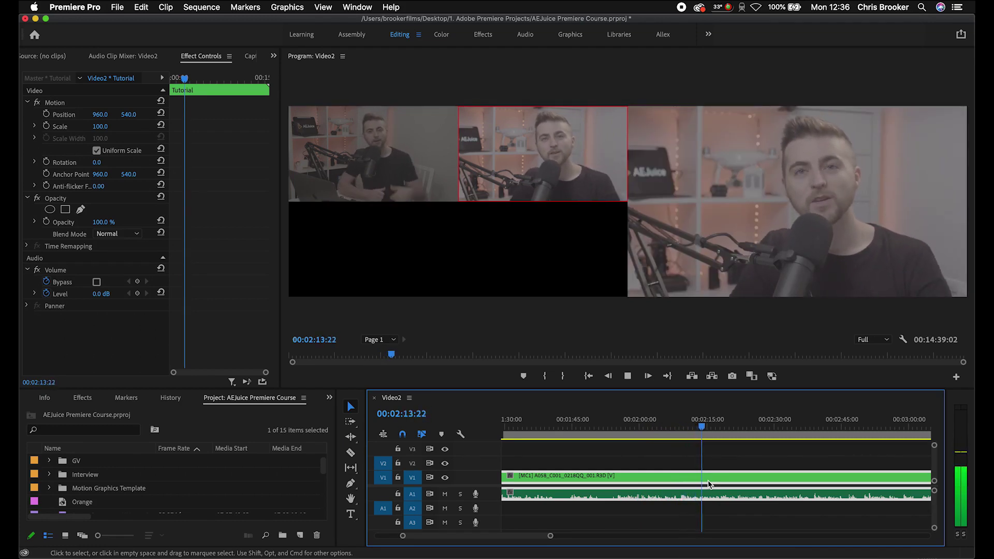
key(1)
key(space)
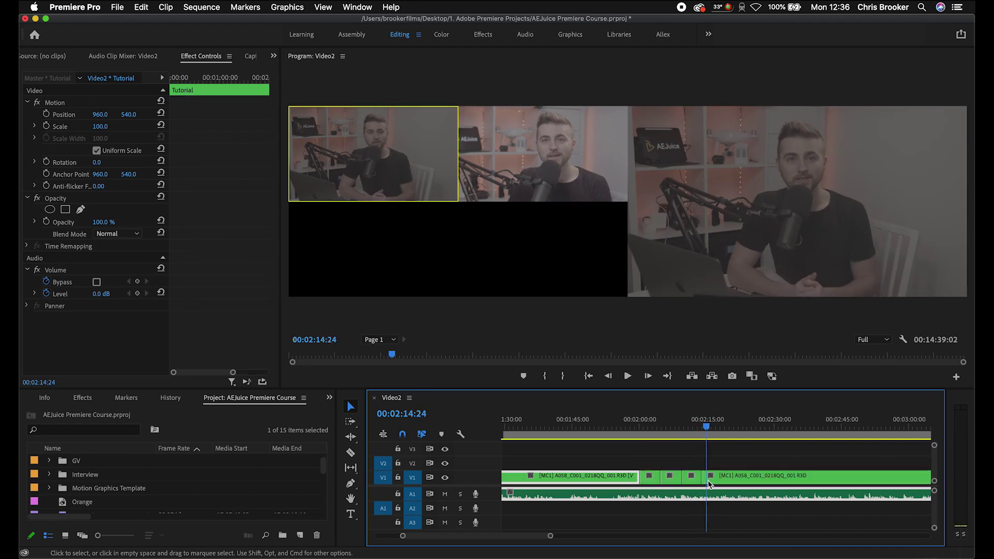
Replay from about two minutes and cut live to camera angle 2
click(704, 425)
drag(704, 424, 635, 421)
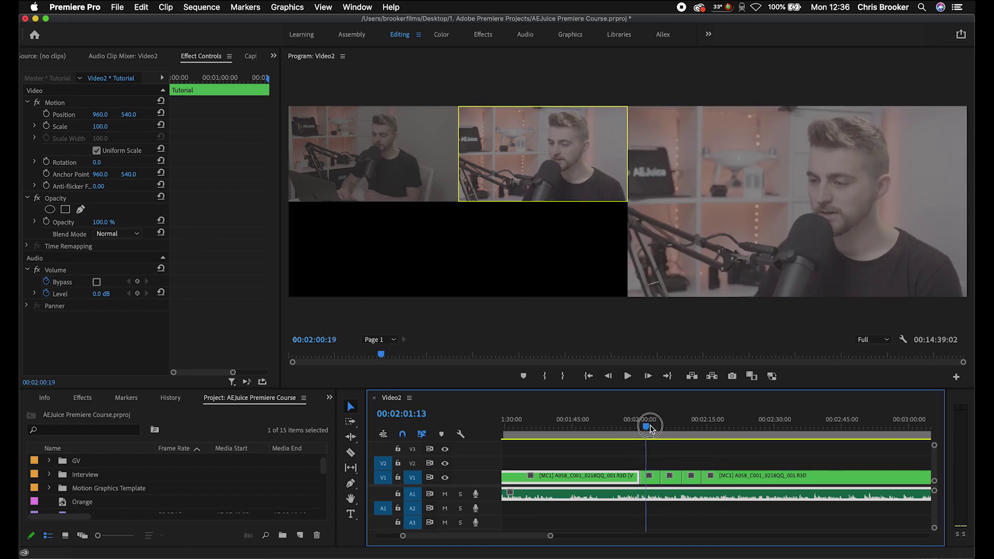
key(space)
key(2)
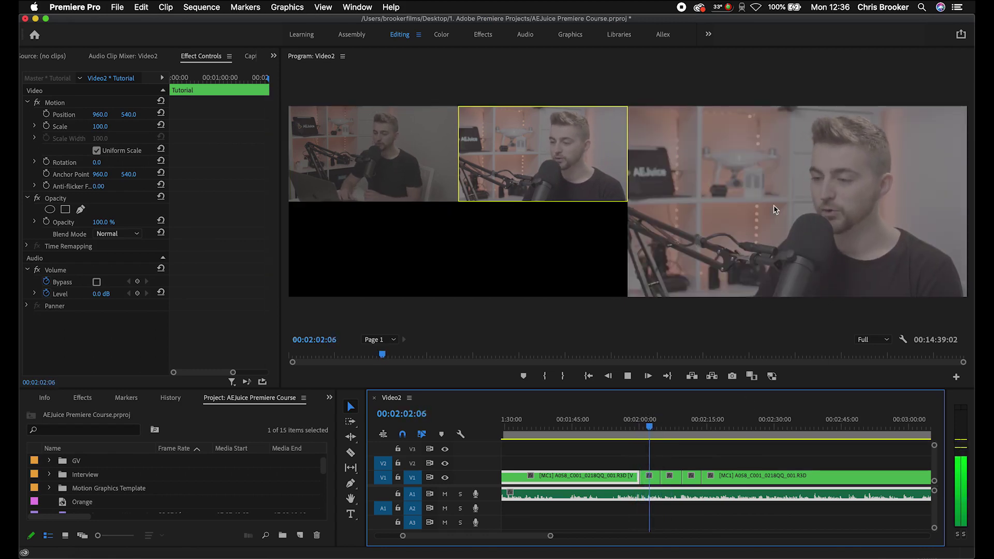
key(space)
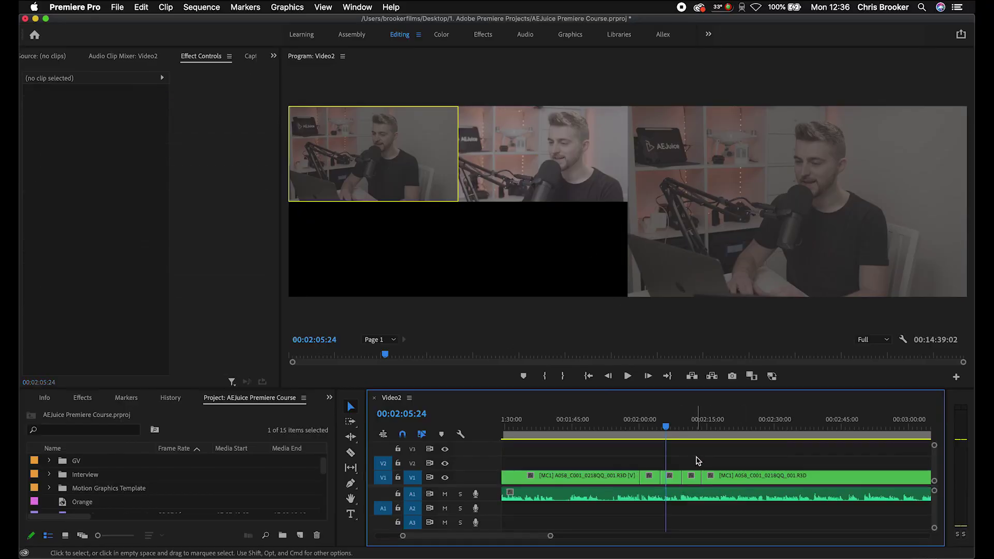
Park the playhead on the 00:02:04:18 cut and switch the following clip to close-up angle 2
key(=)
key(=)
click(712, 425)
drag(712, 425, 673, 432)
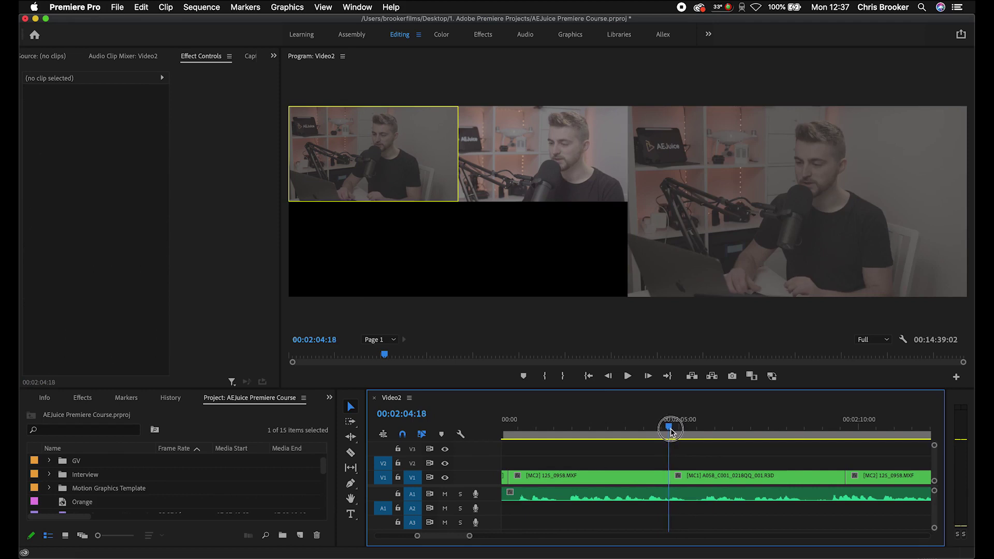
key(=)
key(=)
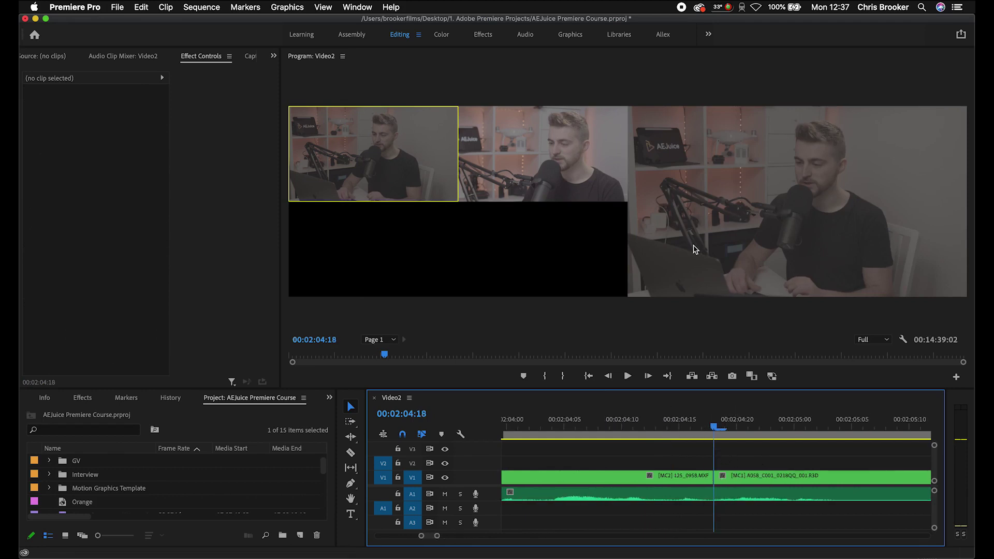
key(2)
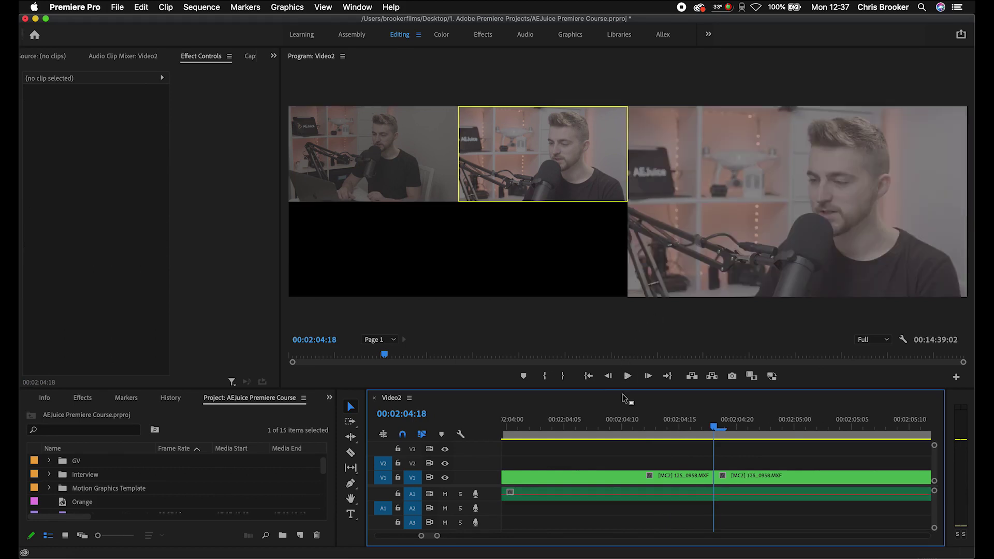